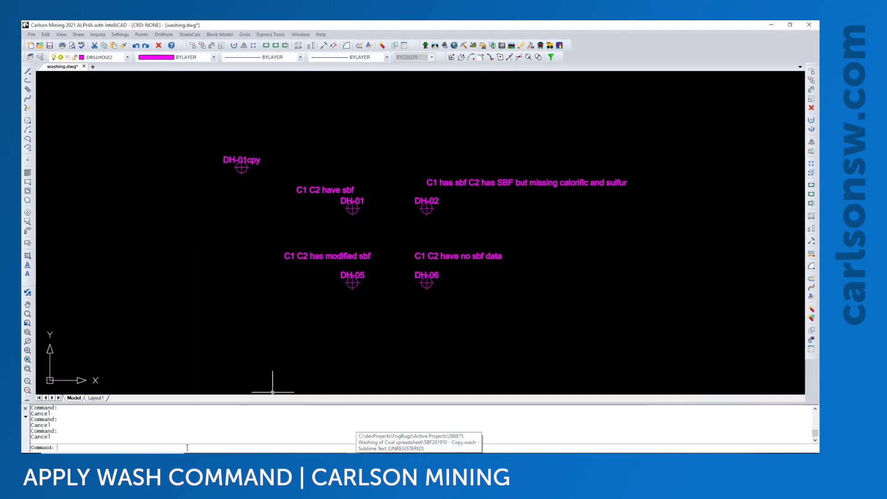
Run Apply Wash on the five drillholes selected from the drawing, then close the results
text(pply)
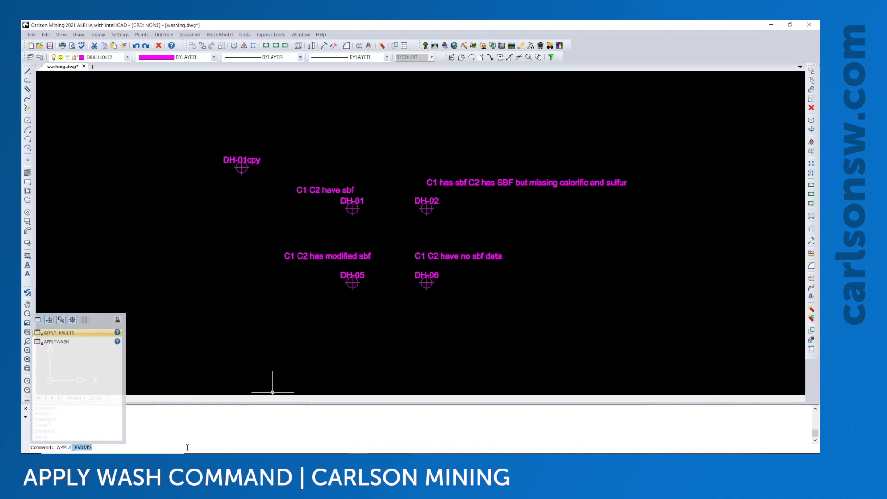
key(Return)
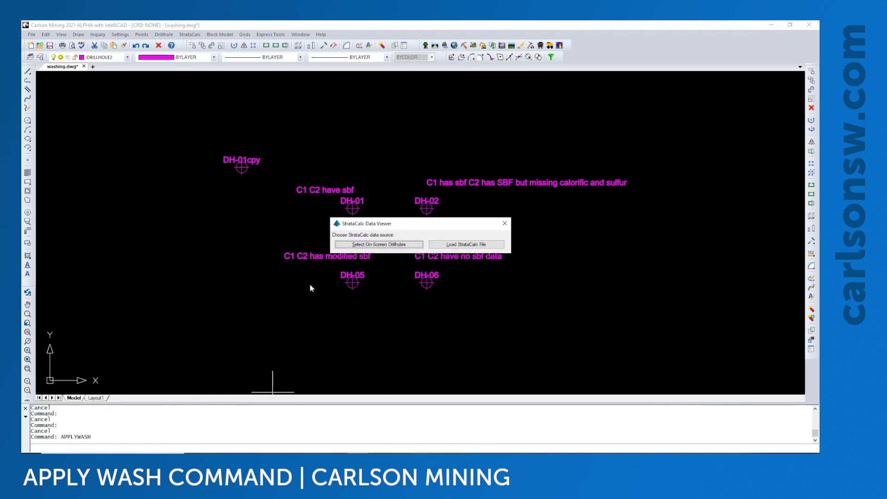
click(383, 248)
click(175, 128)
click(568, 358)
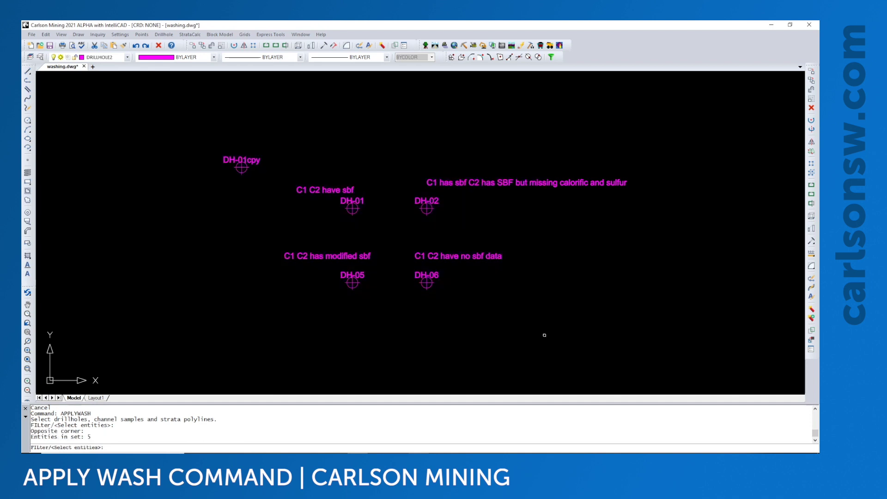
key(Return)
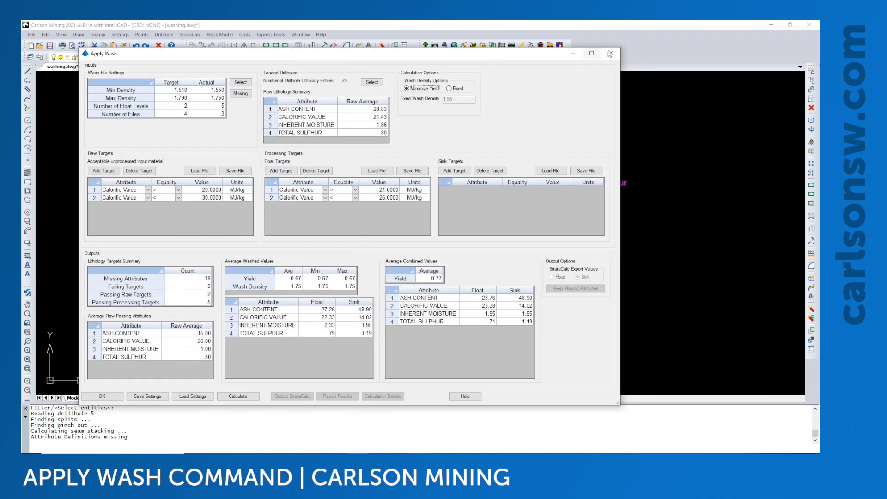
click(611, 54)
Rerun APPLYWASH with the on-screen drillholes window-selected from the drawing
text(a)
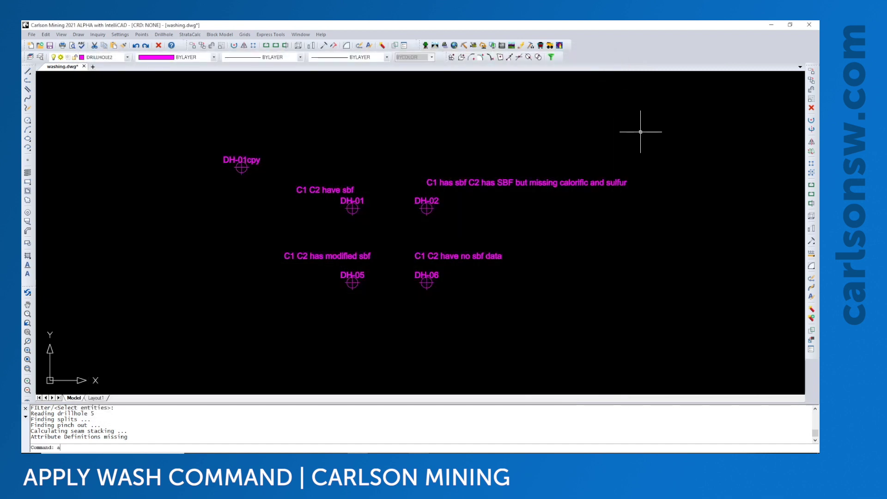
text(pplywash)
key(Return)
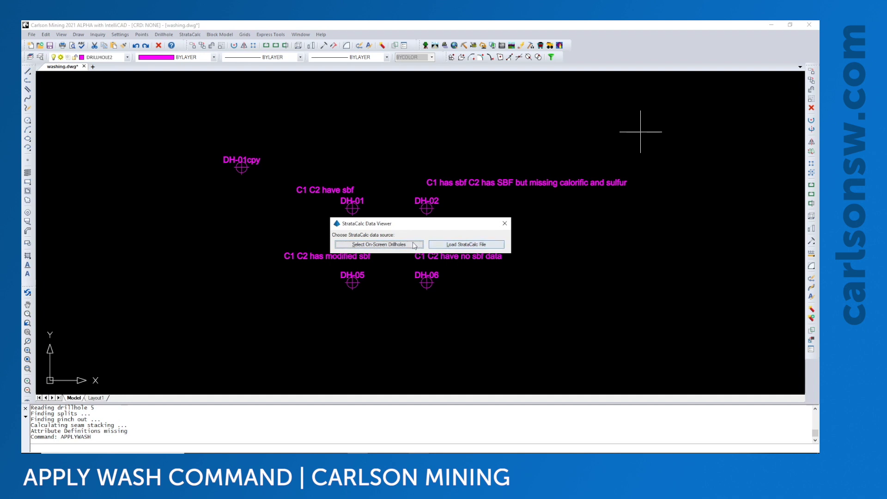
click(395, 245)
click(209, 123)
click(557, 297)
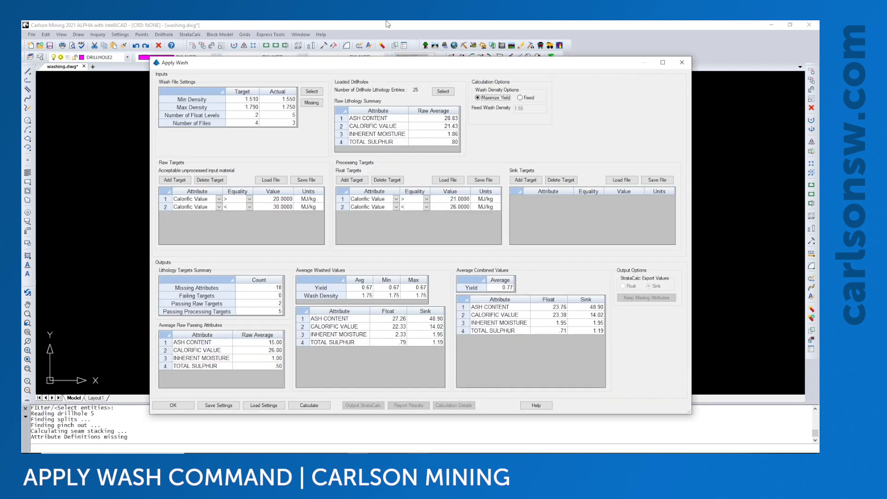
drag(403, 68, 467, 72)
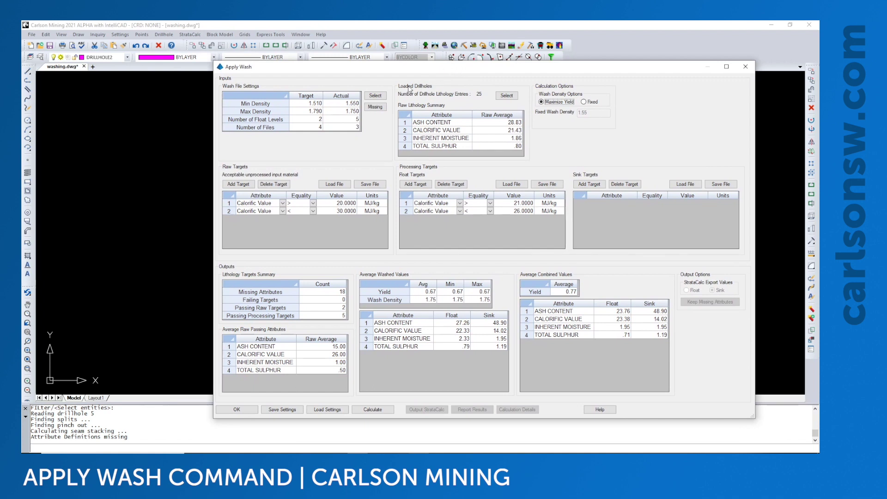
Delete all Raw Targets and Float Targets rows
click(331, 210)
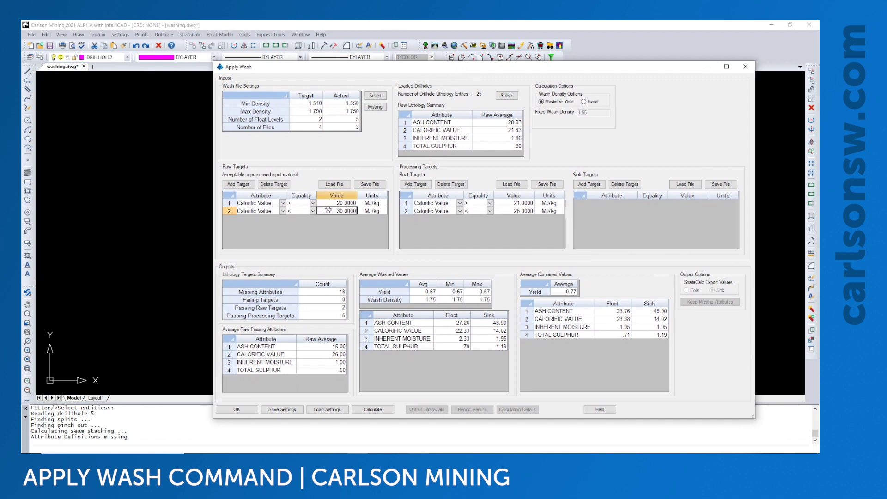
click(273, 183)
click(518, 211)
click(451, 184)
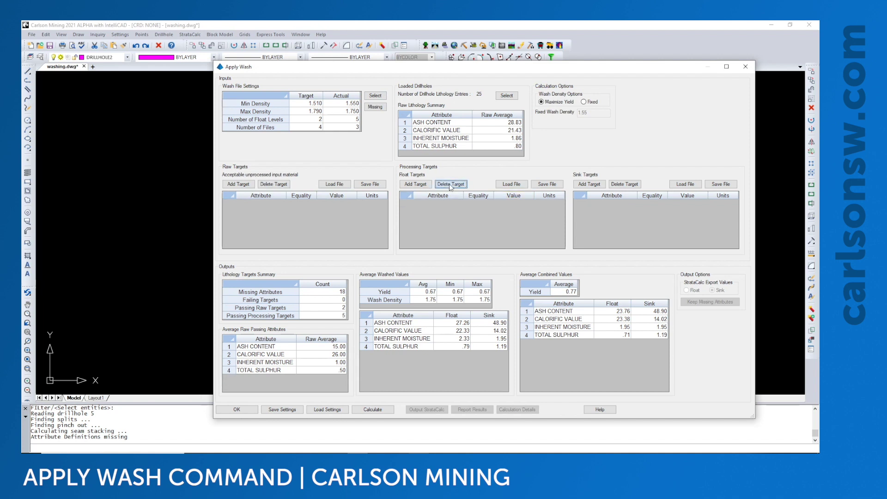
click(375, 95)
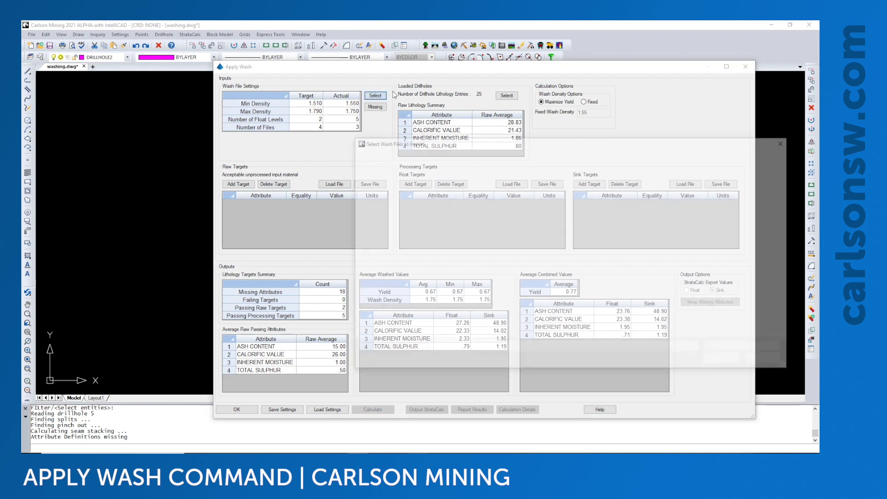
drag(478, 146, 327, 99)
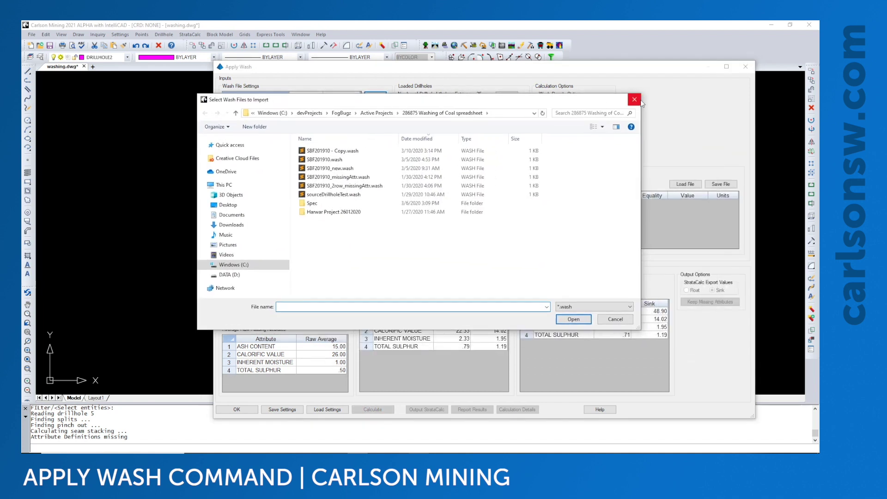
key(Escape)
drag(398, 69, 333, 43)
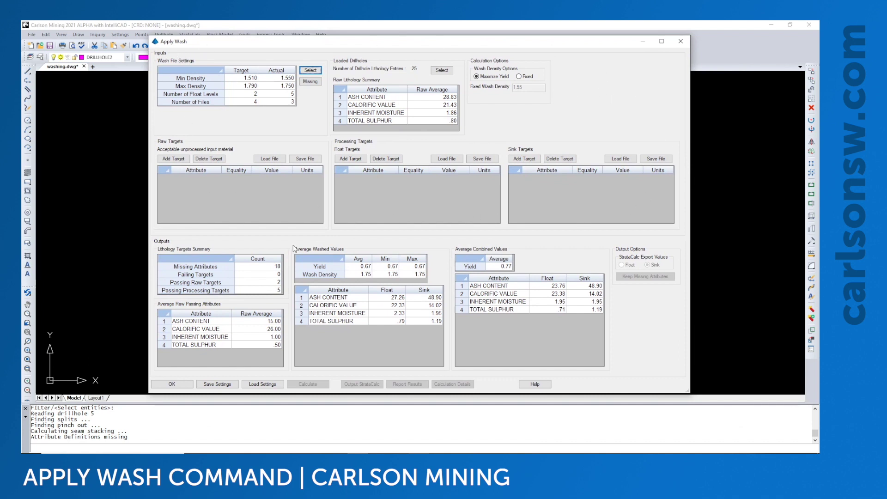
click(399, 313)
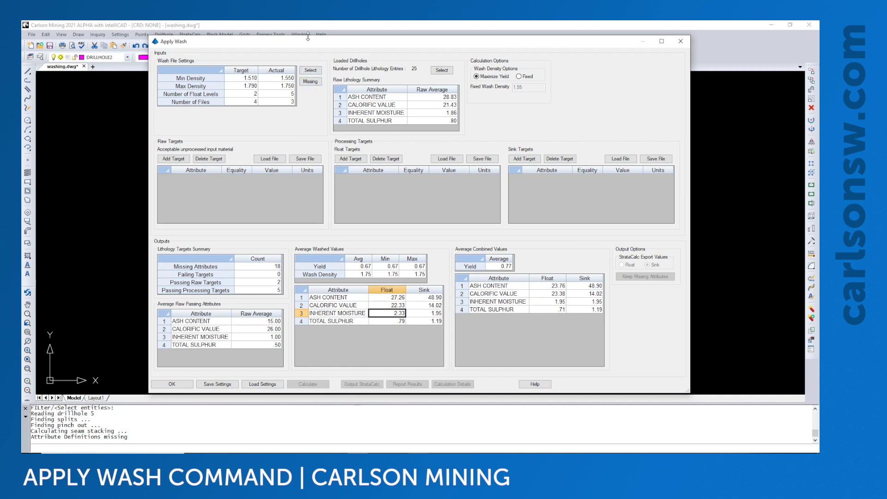
drag(307, 41, 346, 53)
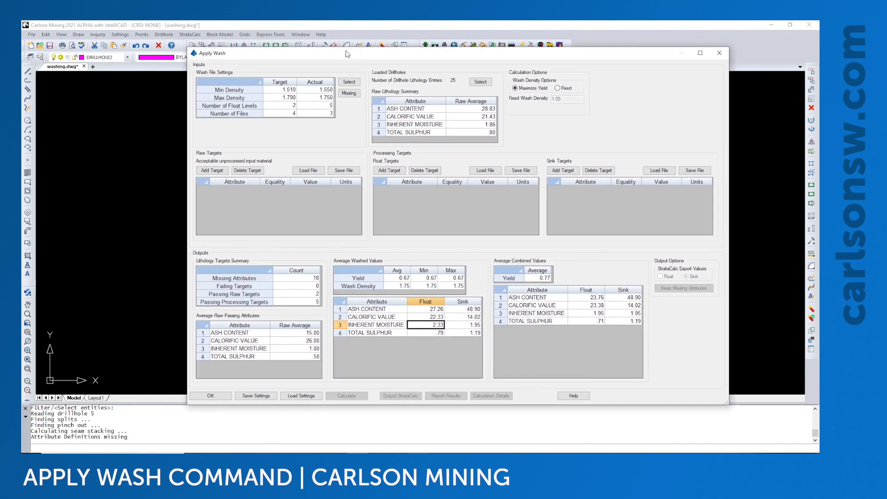
Load five .wash files, from SBF201910.wash through SBF201910 - Copy.wash, as the wash set
click(349, 83)
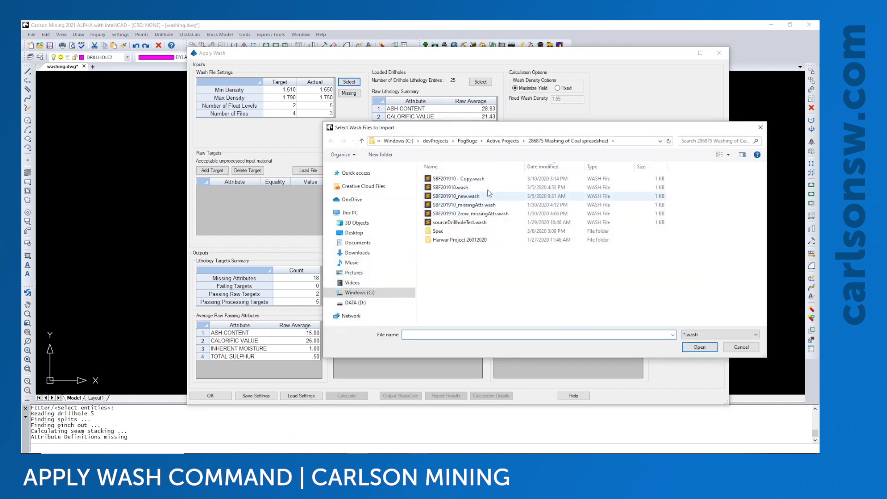
click(482, 189)
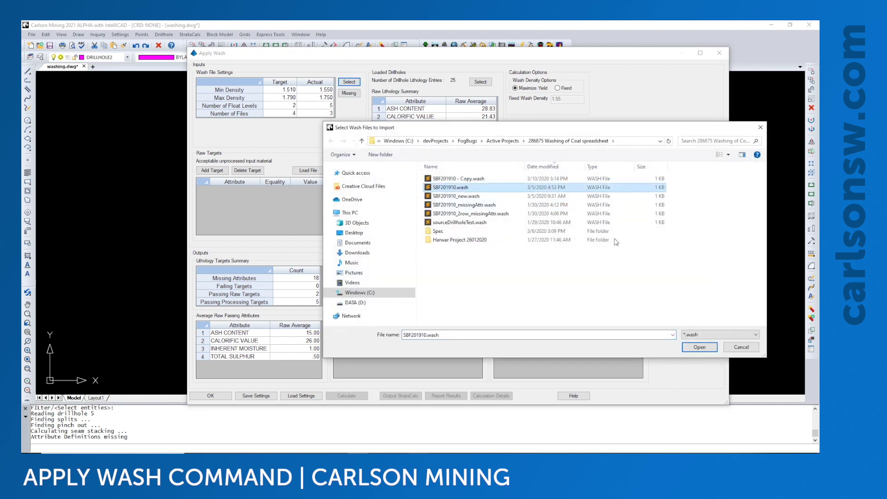
click(472, 180)
shift+click(483, 214)
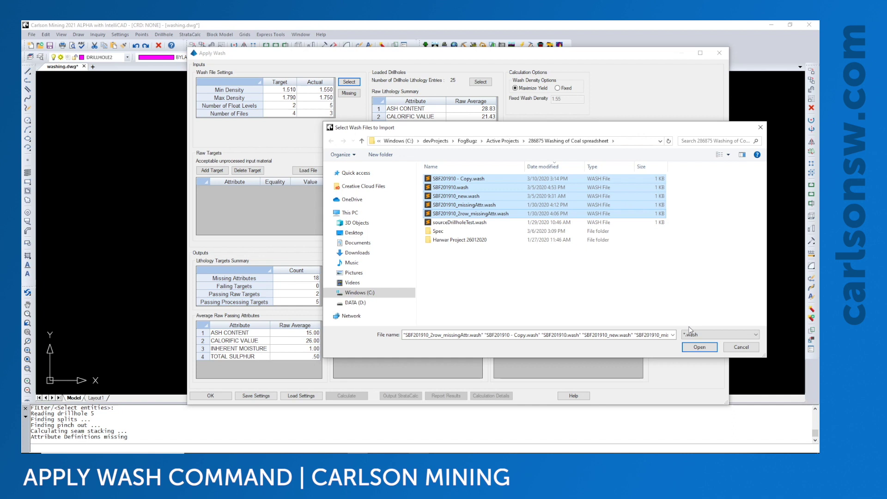
click(699, 348)
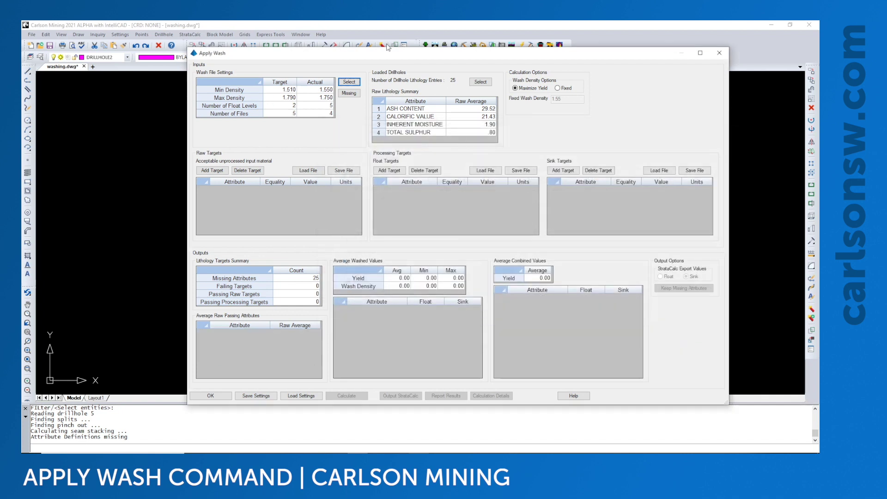
drag(377, 55, 352, 45)
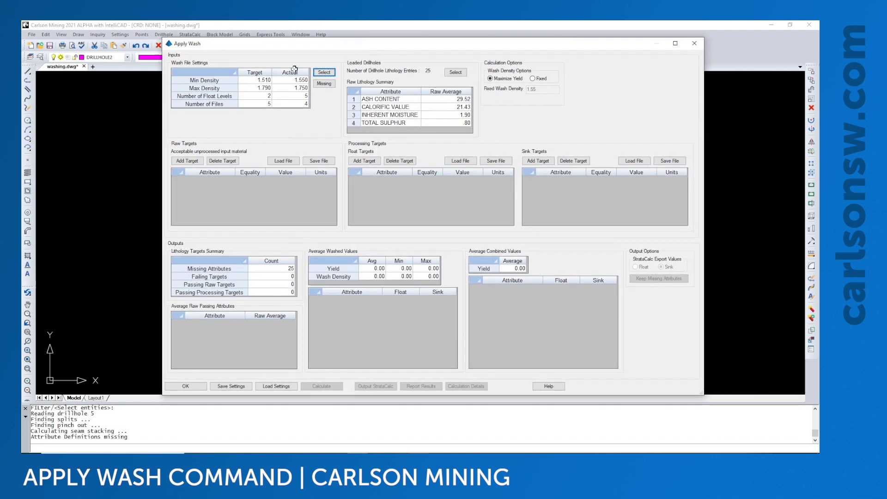
Replace the set with the first wash file alone, showing FIXED CARBON among raw attributes
click(324, 72)
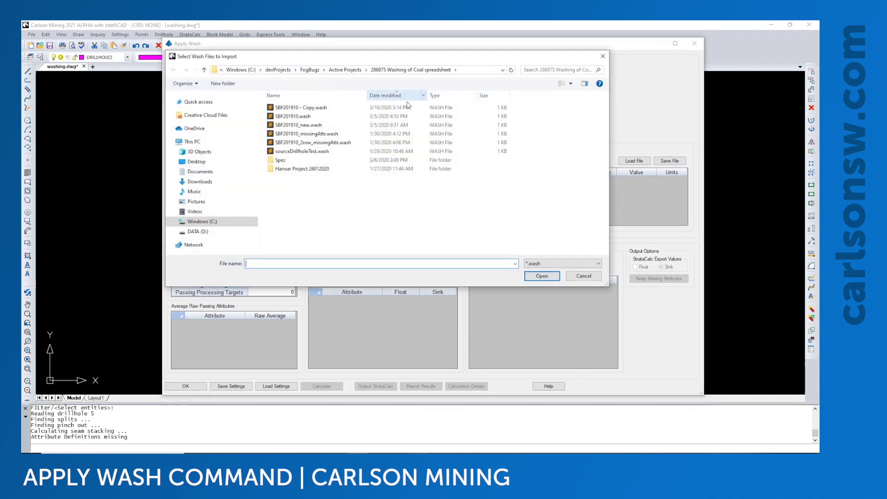
double_click(402, 110)
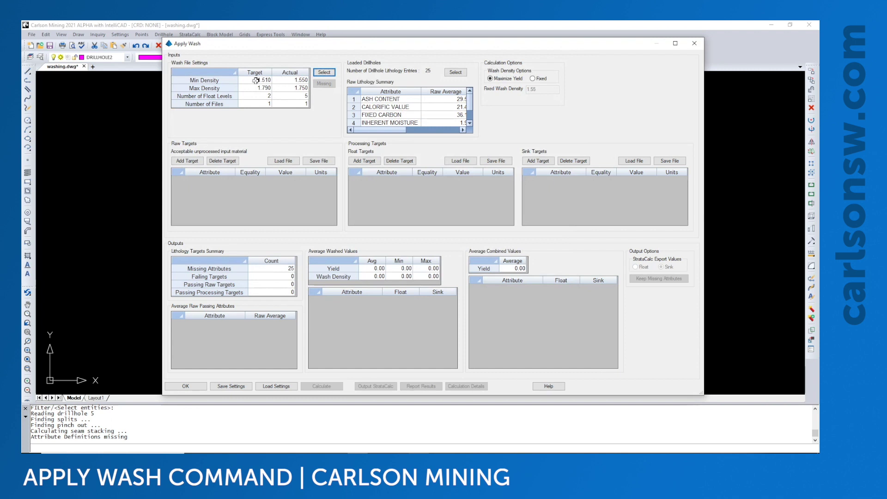
click(256, 81)
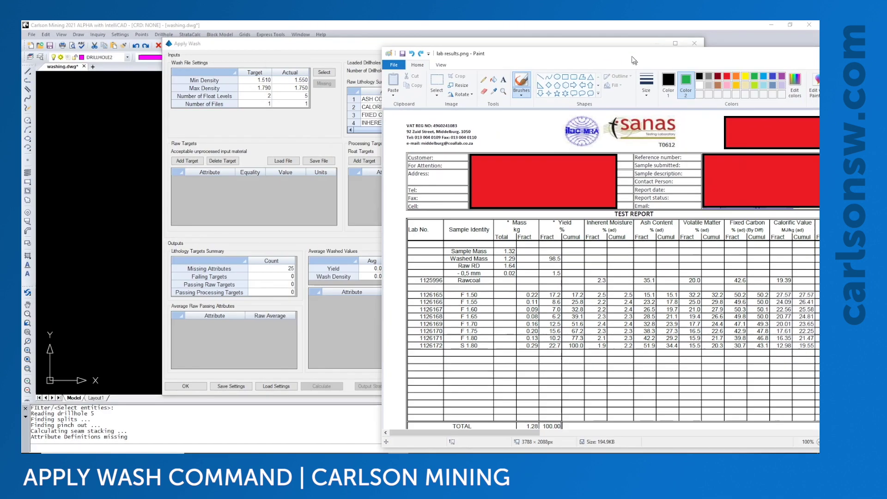
In lab results.png, draw a vertical line down the F 1.55 to F 1.80 float rows
drag(633, 60, 564, 39)
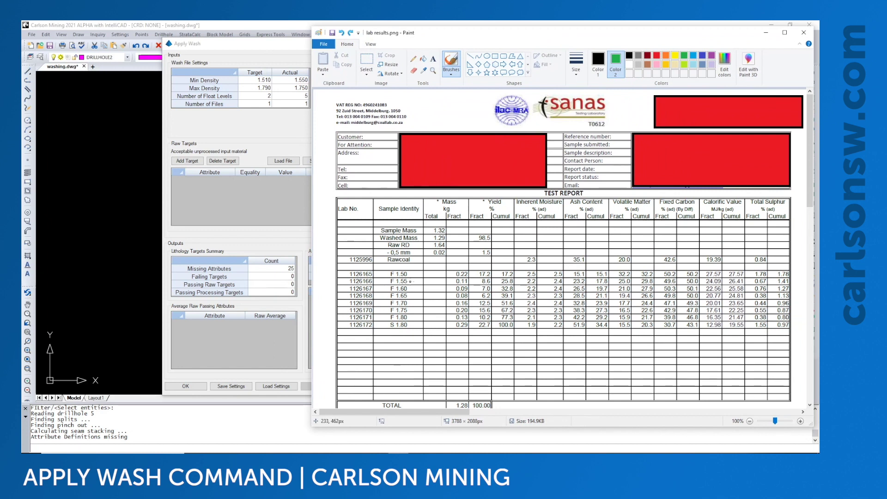
drag(406, 281, 729, 275)
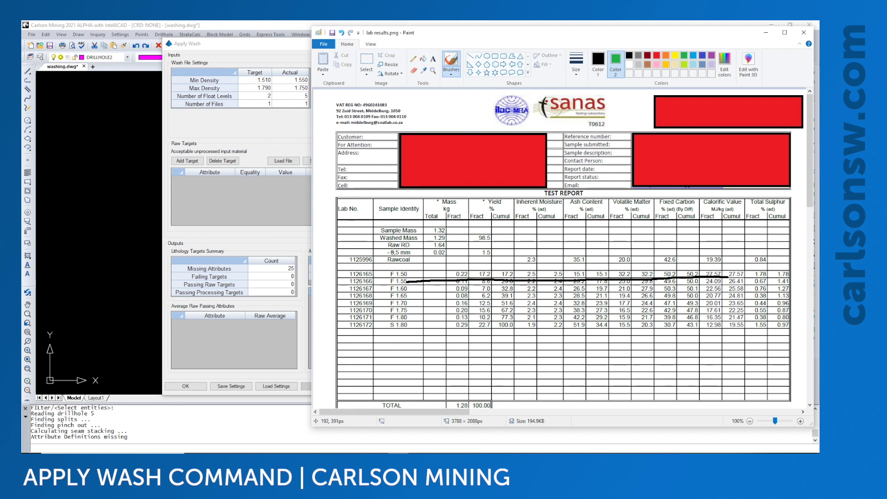
key(ctrl+z)
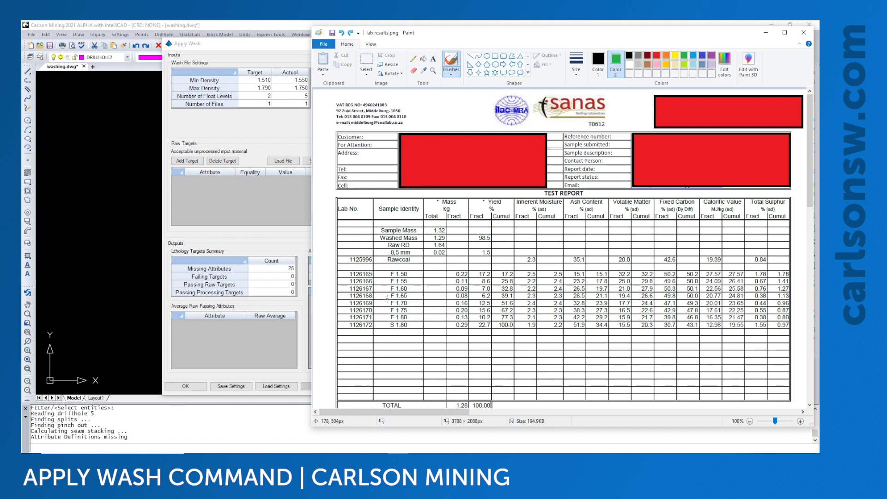
drag(383, 280, 383, 320)
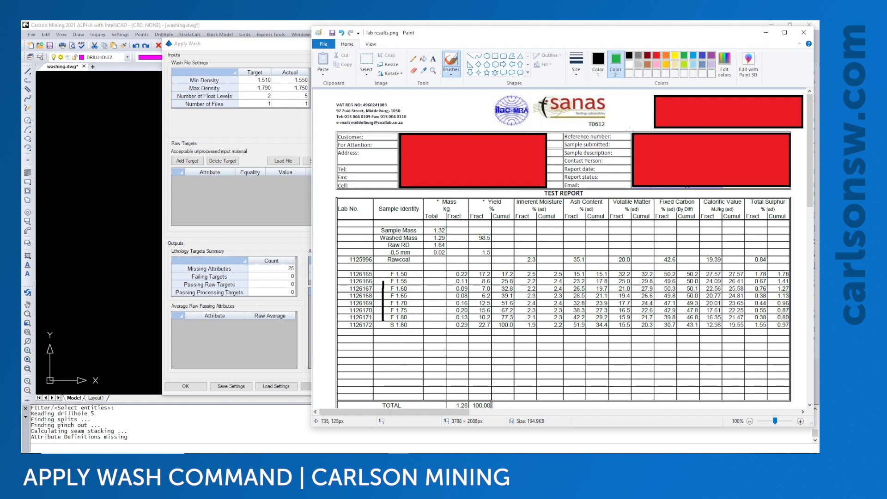
Back in Apply Wash, set the Max Density target to 1.790 and review the recalculated actuals
click(765, 32)
click(263, 88)
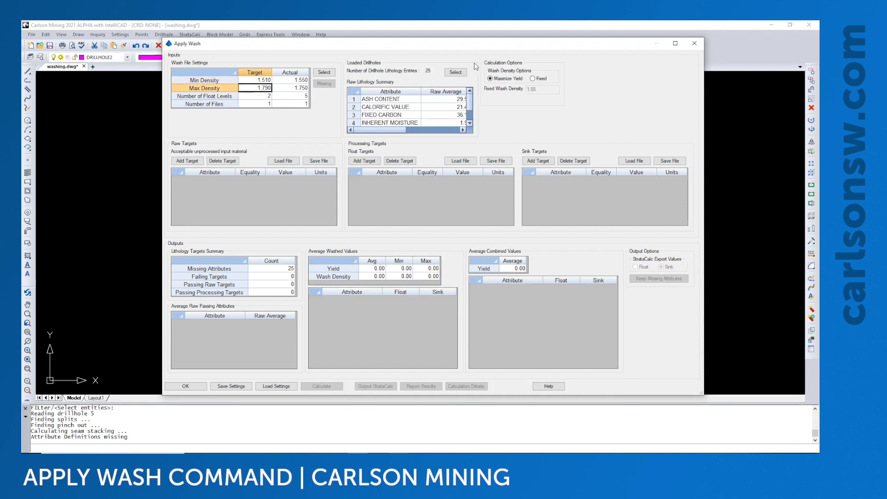
text(1)
key(Return)
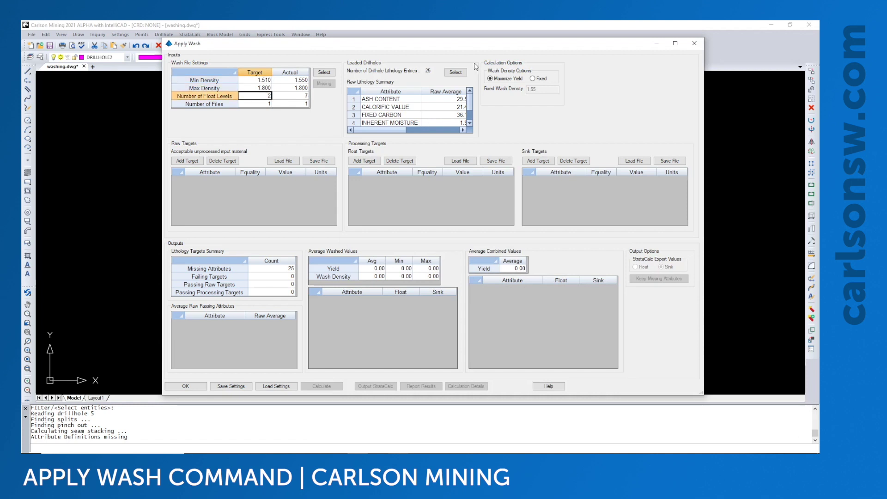
click(264, 87)
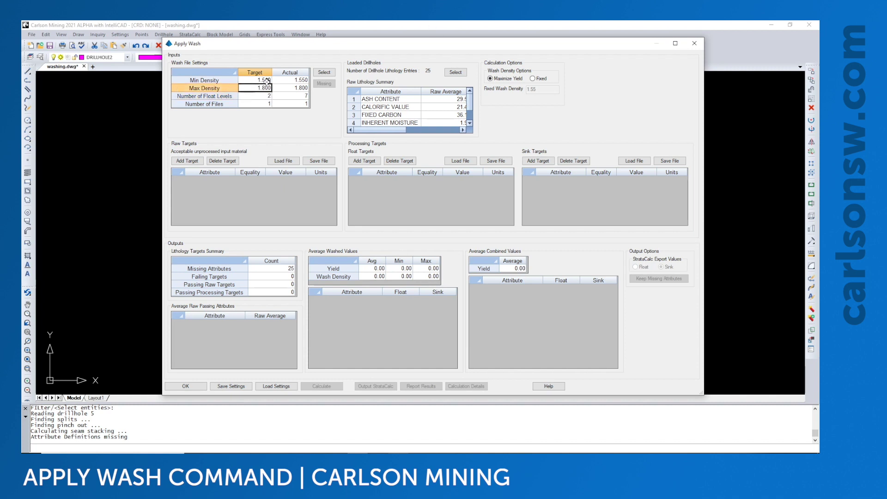
text(1.)
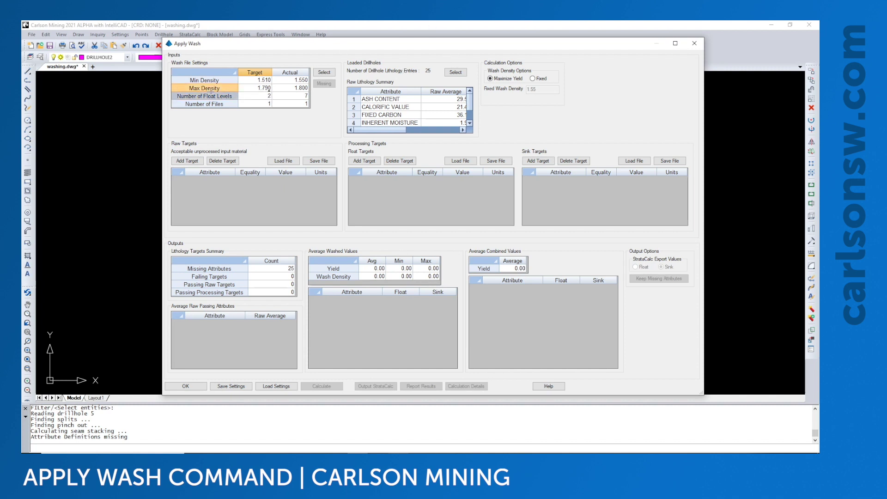
text(79)
key(Return)
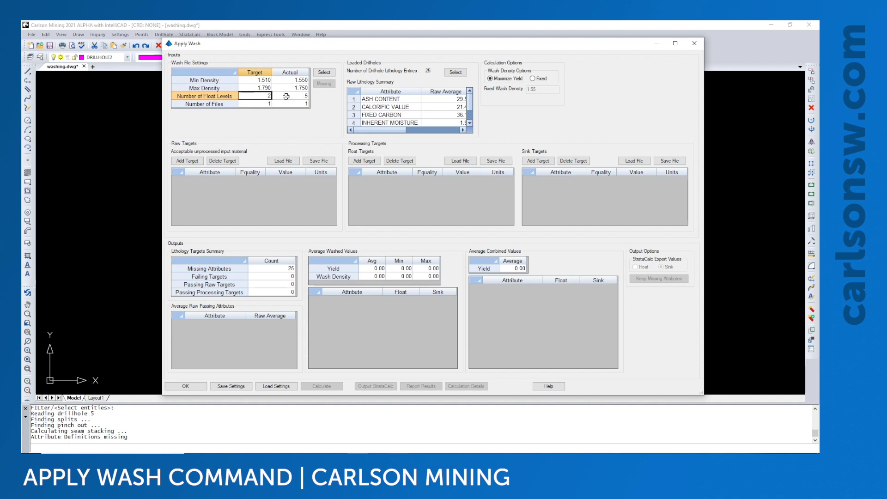
click(261, 78)
drag(289, 80, 297, 87)
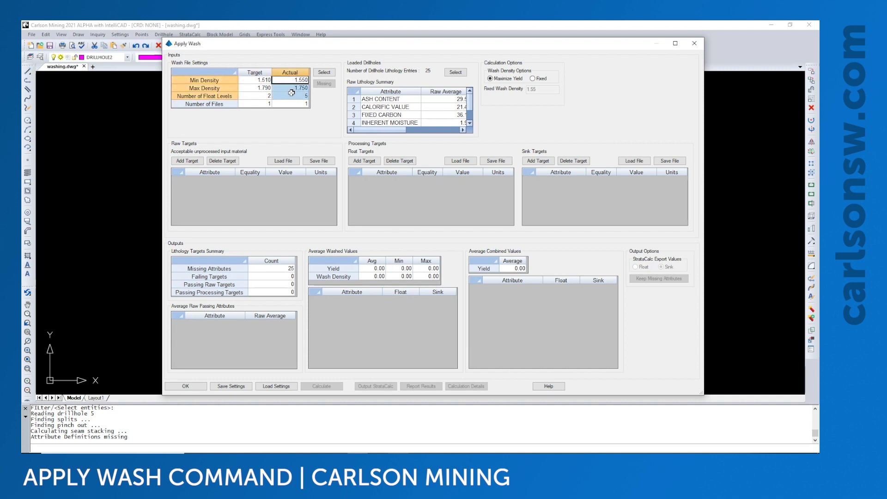
Try 3 float levels, then set the Number of Float Levels target back to 2
click(264, 96)
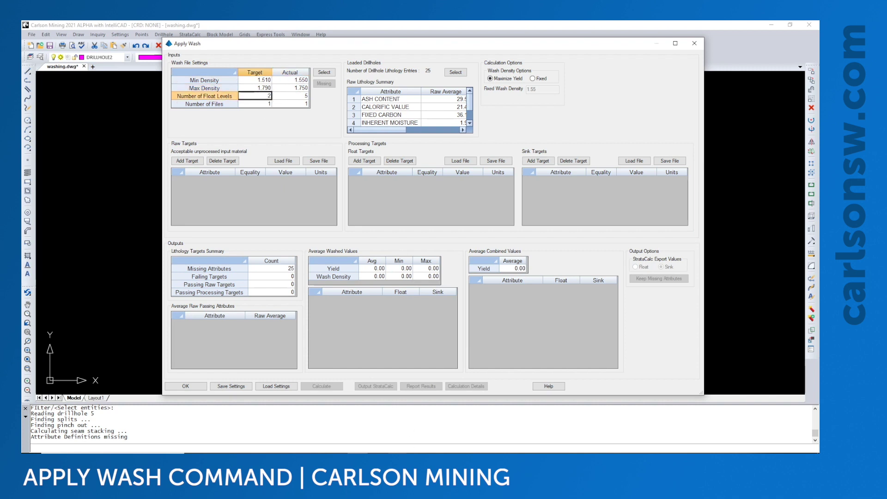
key(BackSpace)
text(3)
key(Return)
key(Up)
text(2)
key(Return)
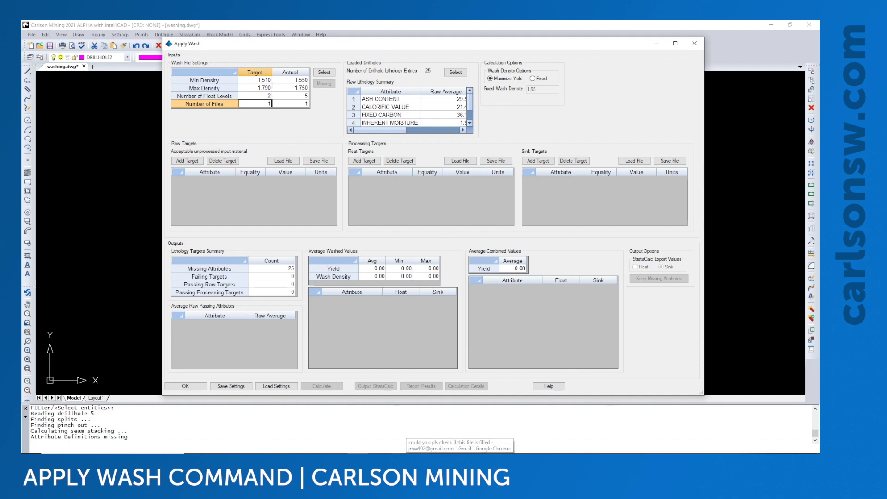
In Paint, mark the F 1.50/F 1.55 and S 1.80 rows of the lab table, then undo
key(alt+Tab)
drag(413, 275, 460, 281)
drag(415, 328, 462, 323)
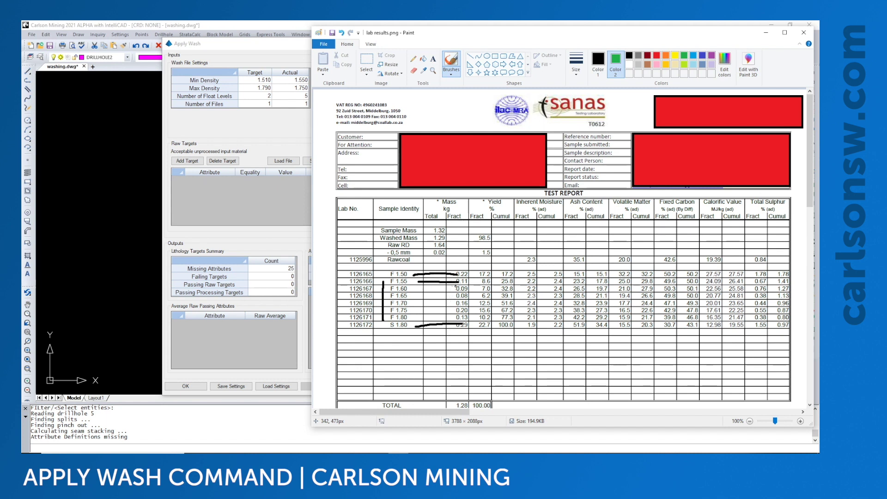
key(ctrl+z)
key(ctrl+z)
key(ctrl+z)
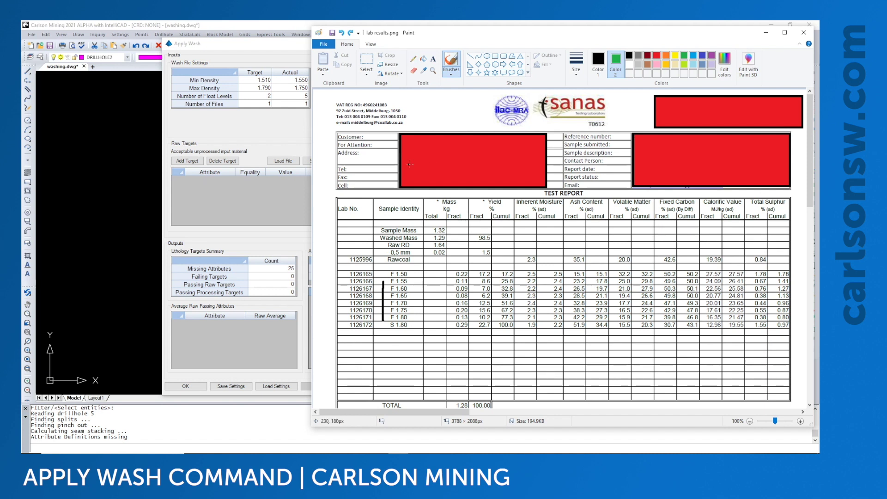
Scroll to the hand-drawn graphs and mark both ends of the float ash curve
drag(448, 412, 596, 409)
ctrl+scroll(540, 224, down, 2)
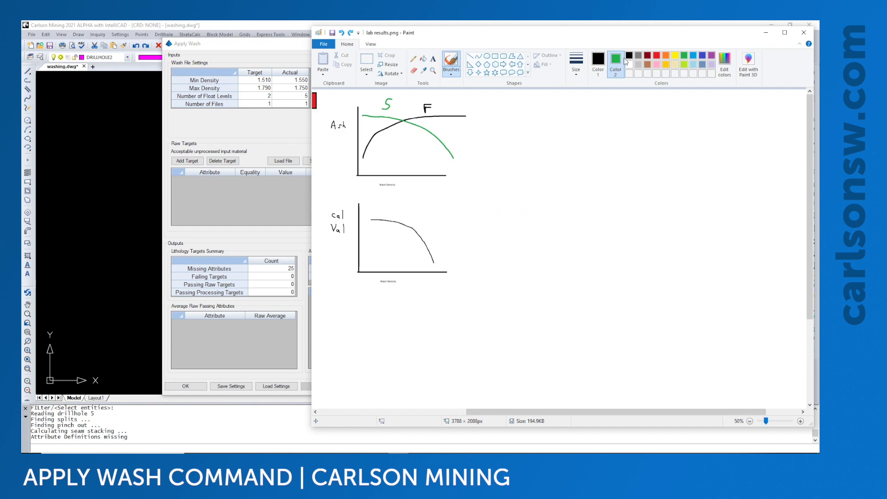
drag(366, 157, 377, 158)
mouse_move(466, 114)
mouse_down()
mouse_move(414, 121)
mouse_move(371, 150)
mouse_up()
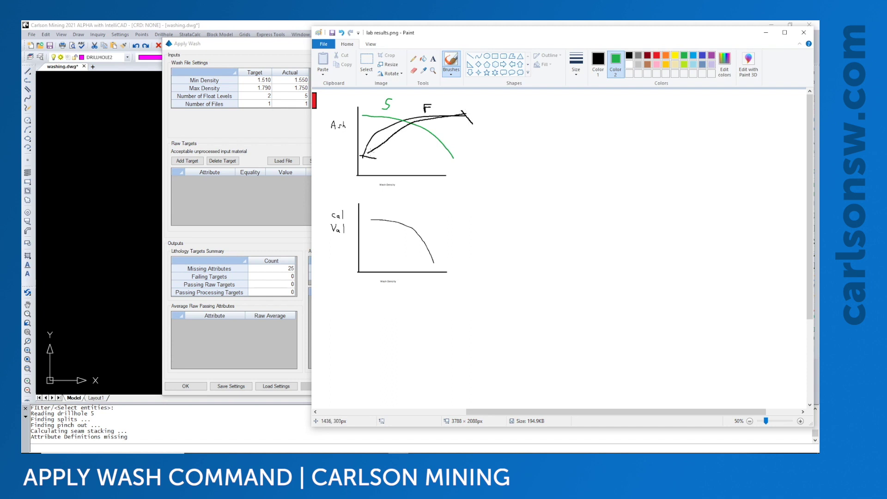
key(ctrl+z)
click(470, 56)
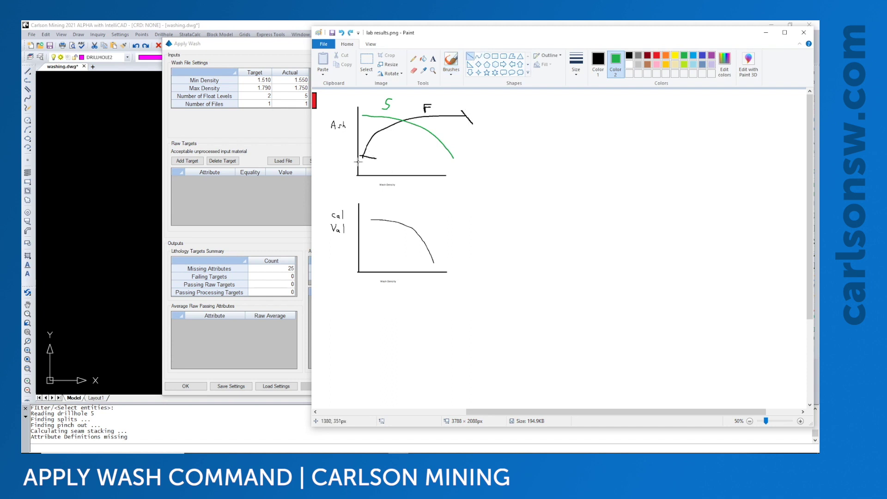
drag(363, 156, 467, 116)
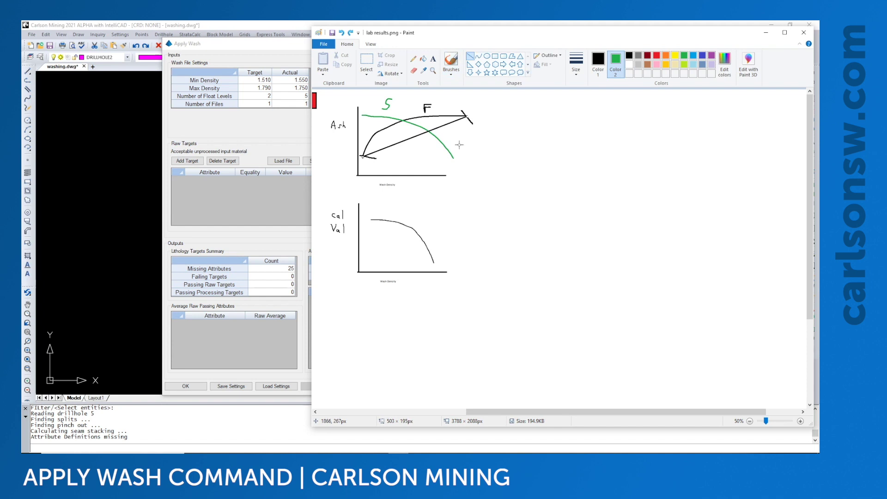
key(ctrl+z)
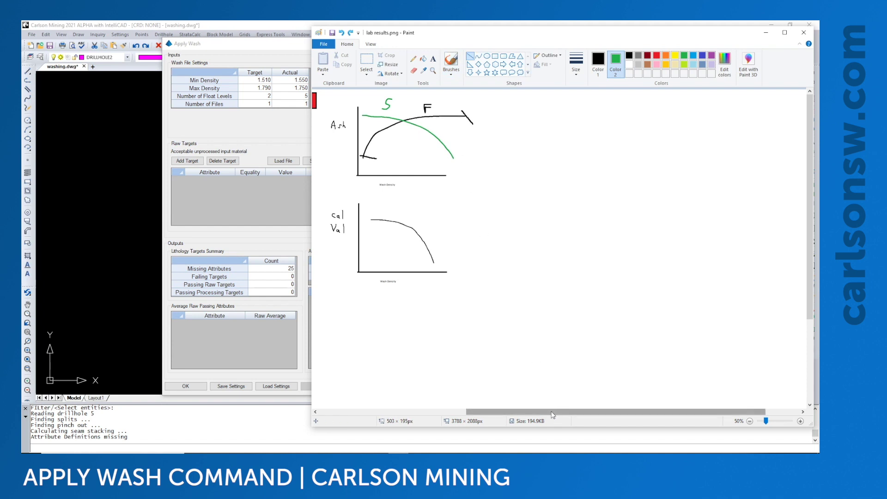
drag(536, 414, 394, 414)
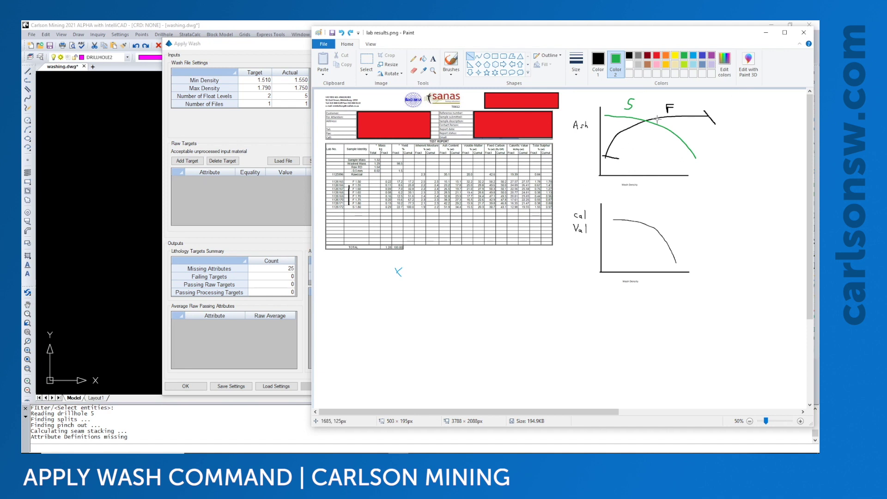
Back in Apply Wash, import four .wash files starting from SBF201910.wash
click(766, 33)
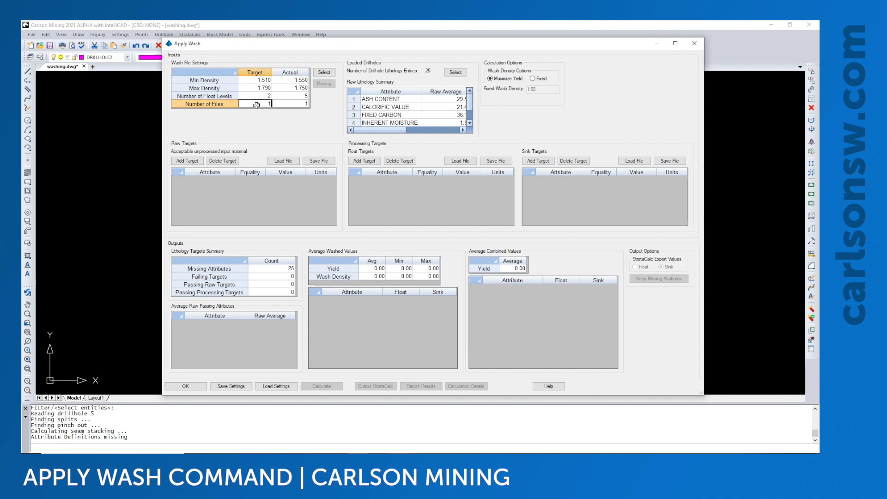
click(324, 72)
click(305, 107)
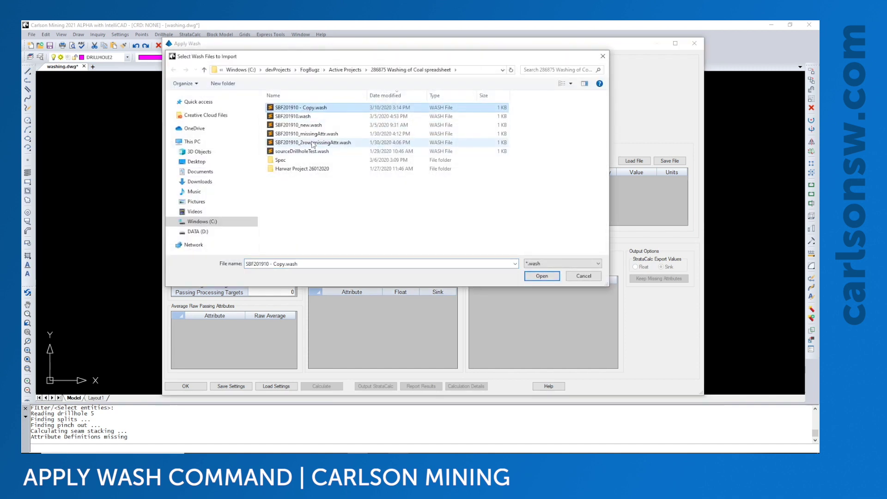
key(Down)
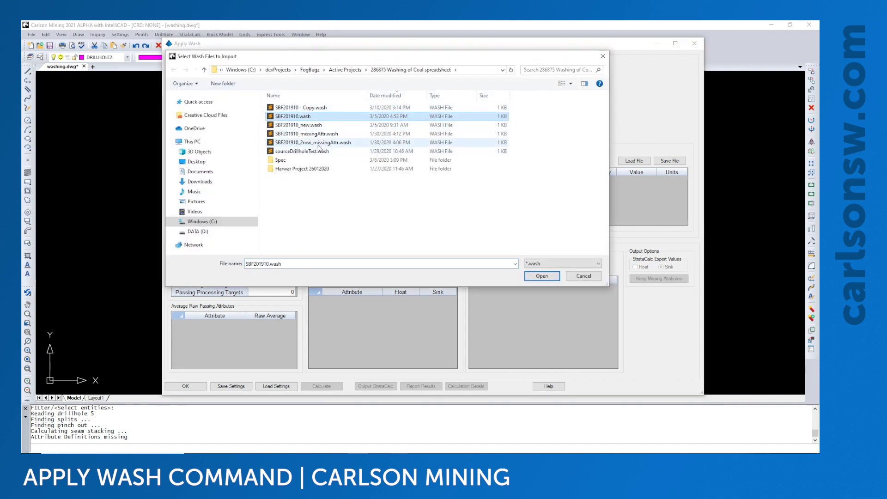
shift+click(318, 143)
click(542, 276)
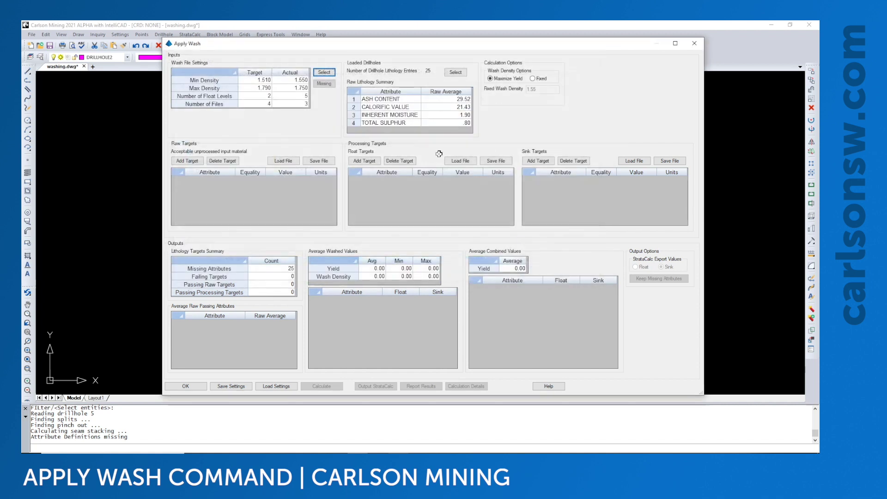
Compare the Number of Files target of 4 with the actual files, float levels and densities
click(265, 104)
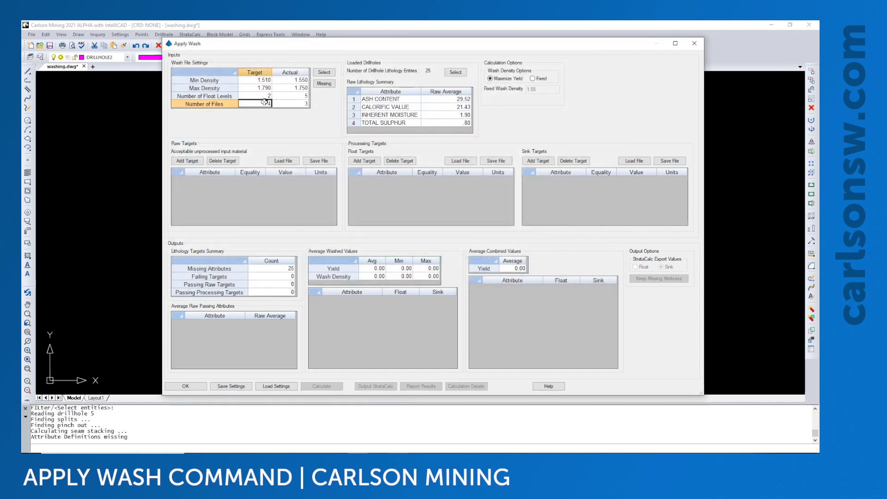
click(294, 105)
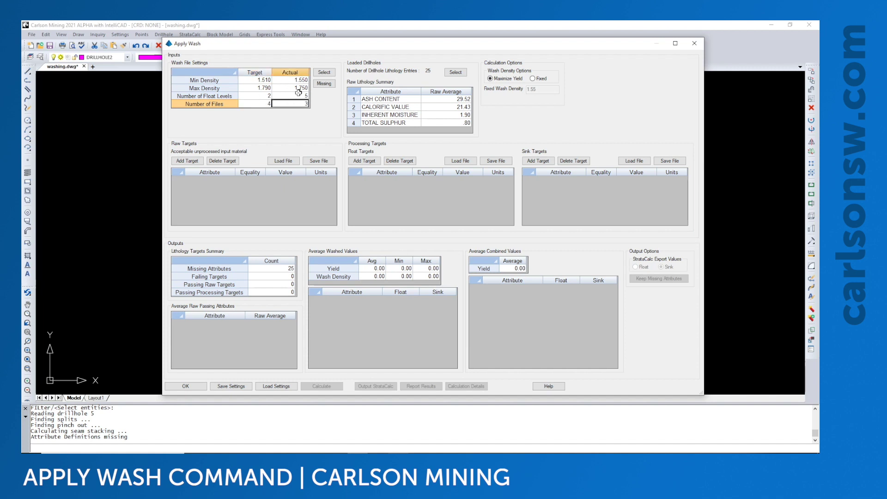
click(298, 94)
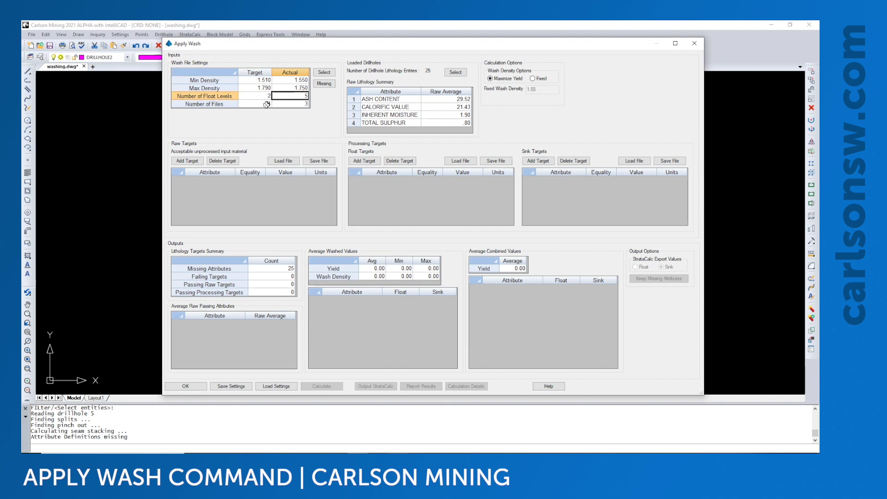
click(291, 80)
click(297, 92)
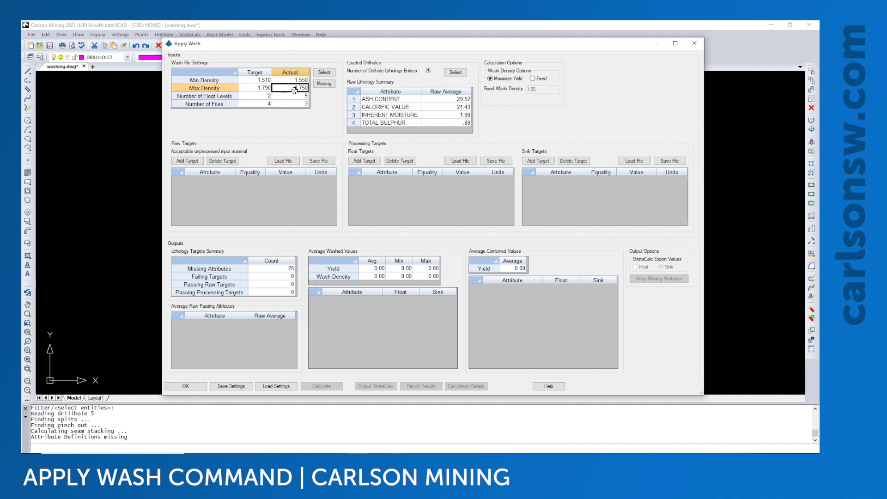
click(292, 96)
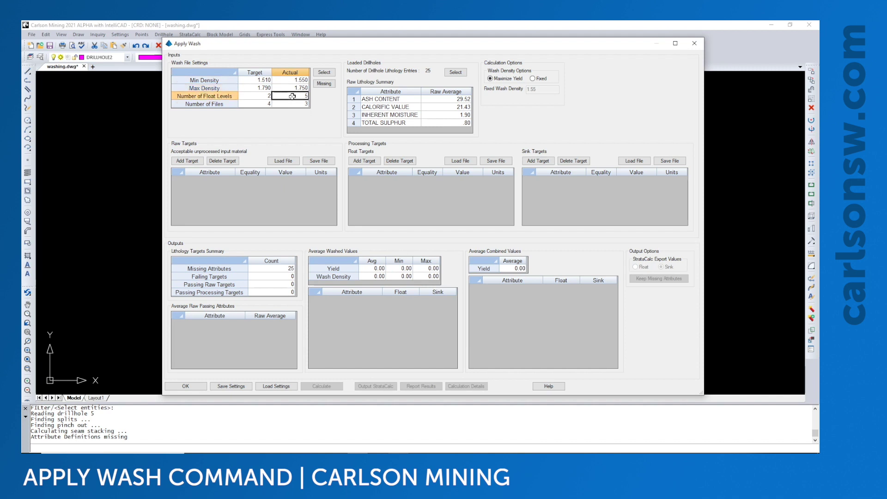
Load SBF201910.wash alone, then reimport four wash files through the 2row file
click(324, 73)
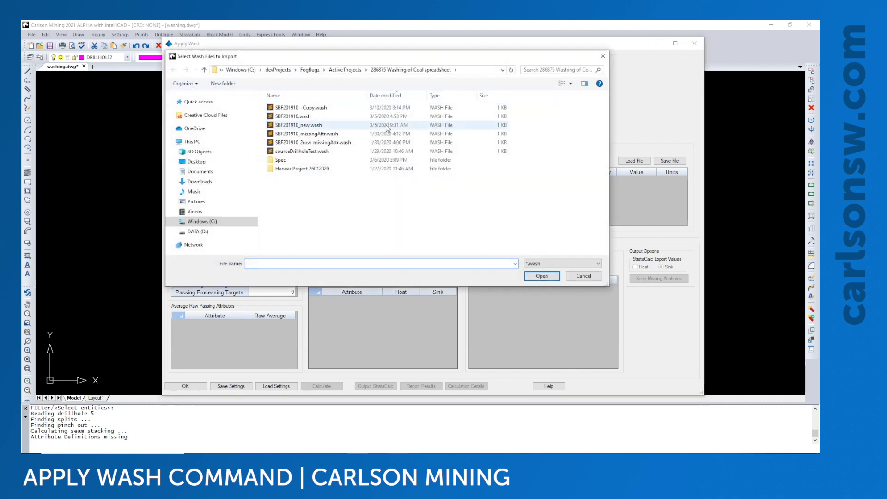
double_click(320, 119)
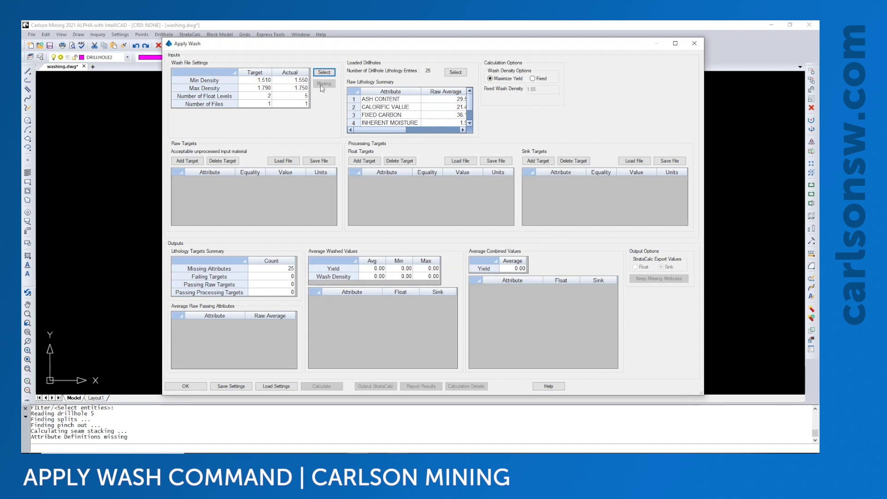
click(324, 72)
click(319, 116)
shift+click(331, 143)
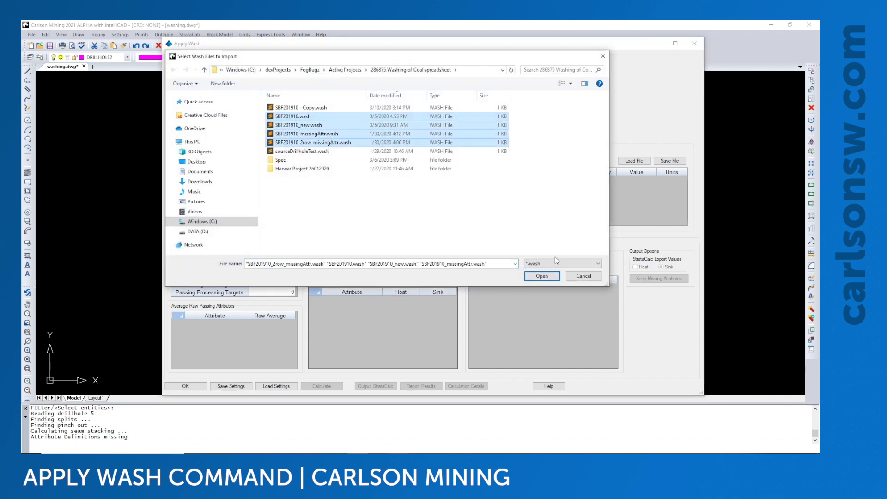
click(543, 275)
List the attributes missing from all wash files and move that message aside
click(324, 84)
drag(409, 195, 411, 76)
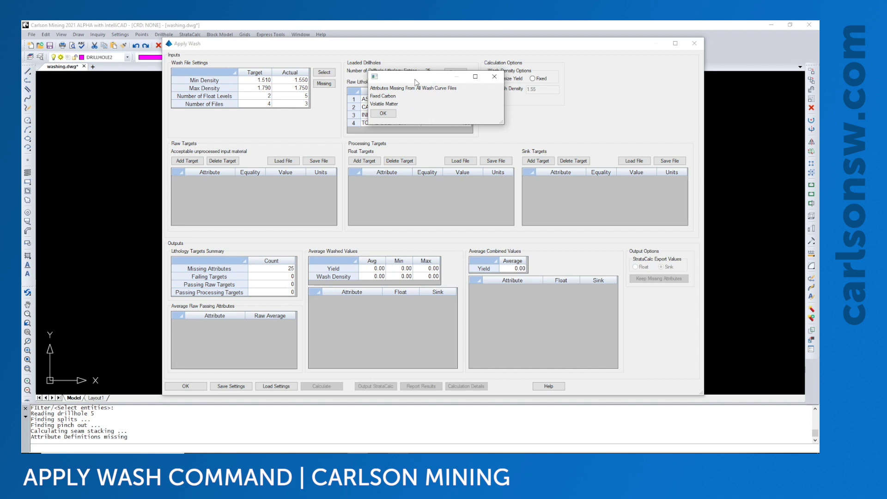
drag(415, 82, 372, 66)
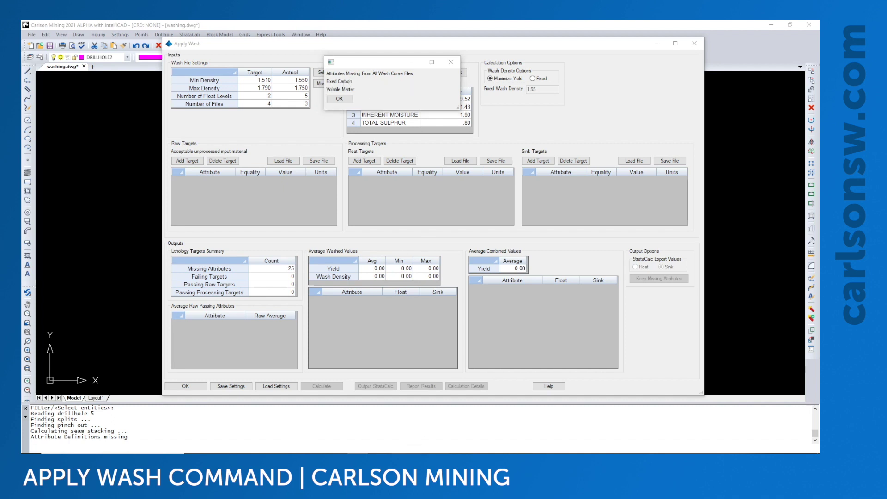
In the lab results image, briefly mark the Fixed Carbon column, then undo it
key(alt+Tab)
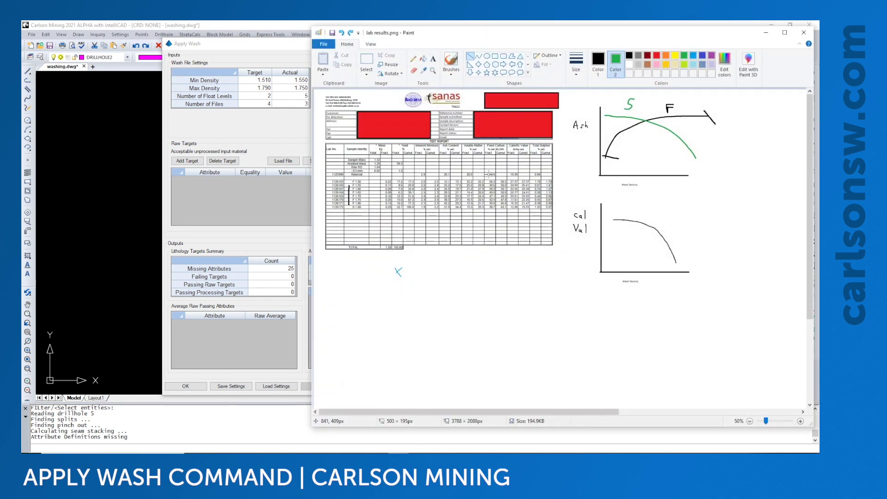
ctrl+scroll(490, 178, up, 2)
scroll(508, 185, down, 1)
ctrl+scroll(508, 187, down, 1)
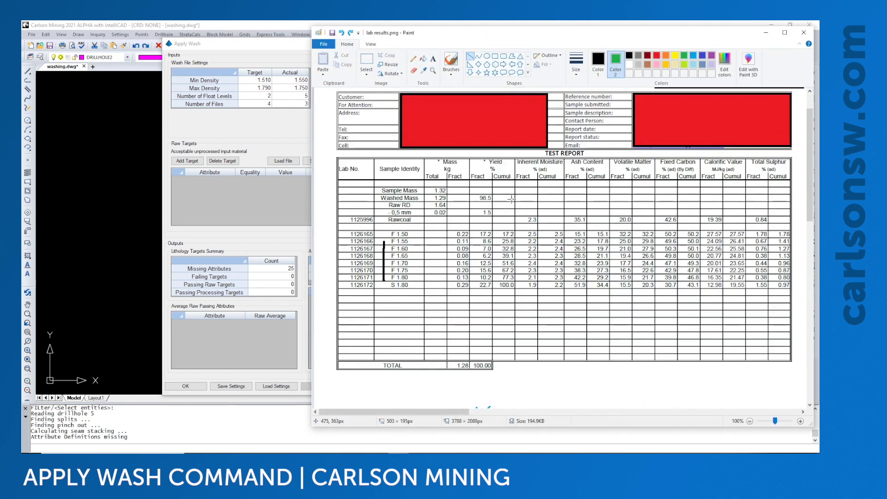
drag(683, 171, 686, 272)
key(ctrl+z)
Hide Paint and close the missing Fixed Carbon and Volatile Matter notice
click(766, 32)
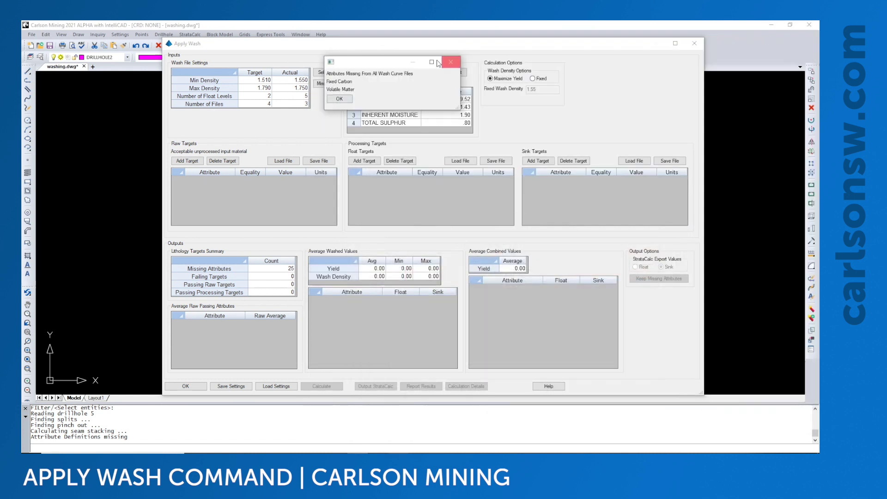
drag(392, 63, 640, 61)
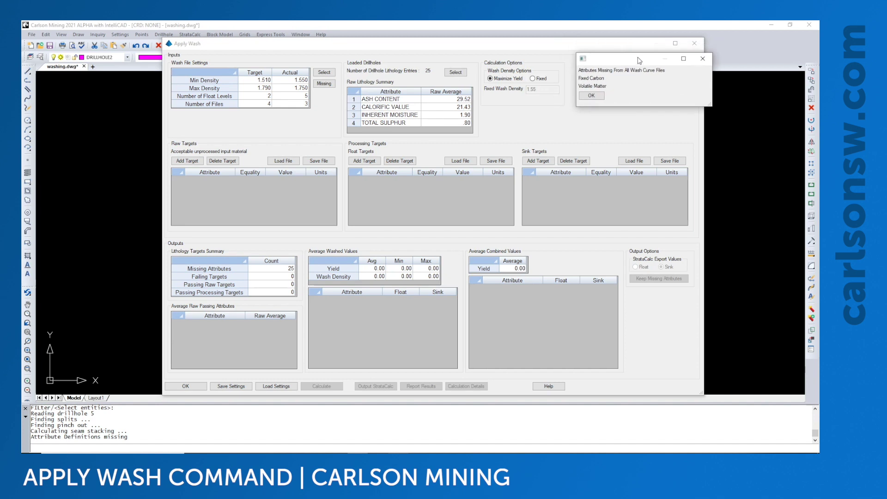
click(703, 59)
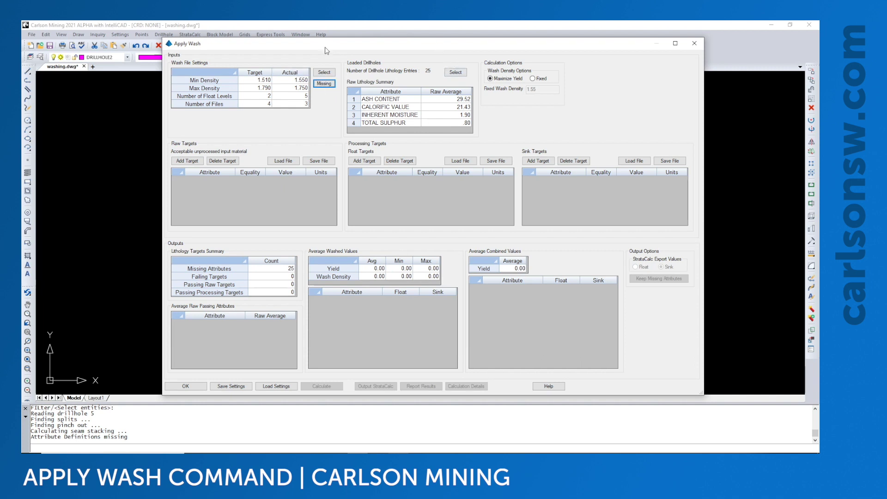
mouse_move(326, 48)
mouse_down()
mouse_move(464, 60)
mouse_move(329, 54)
mouse_up()
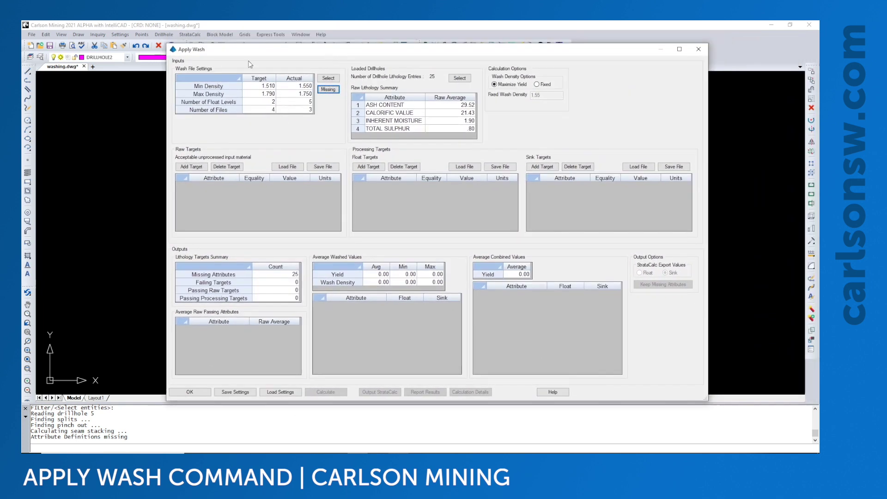
click(459, 78)
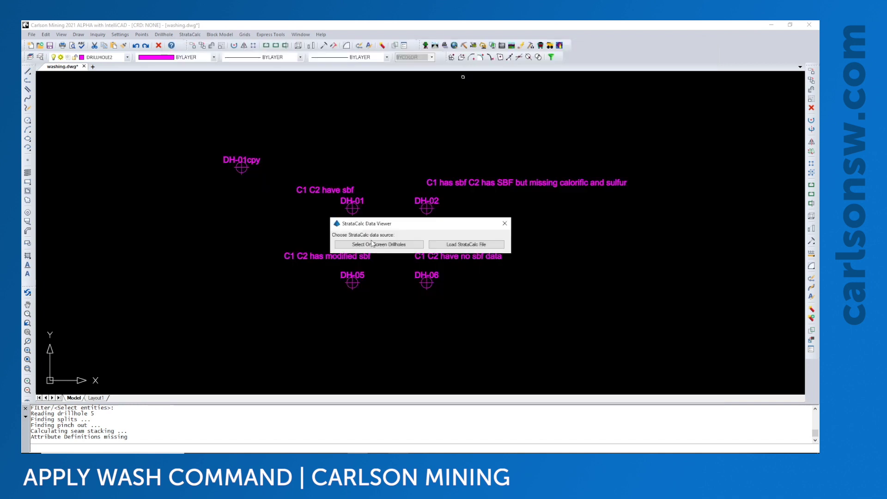
click(369, 245)
click(201, 129)
click(396, 235)
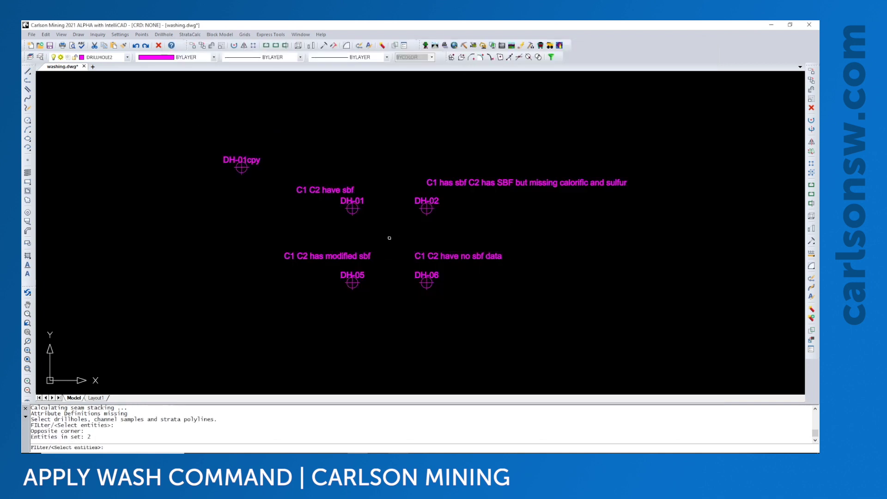
key(Return)
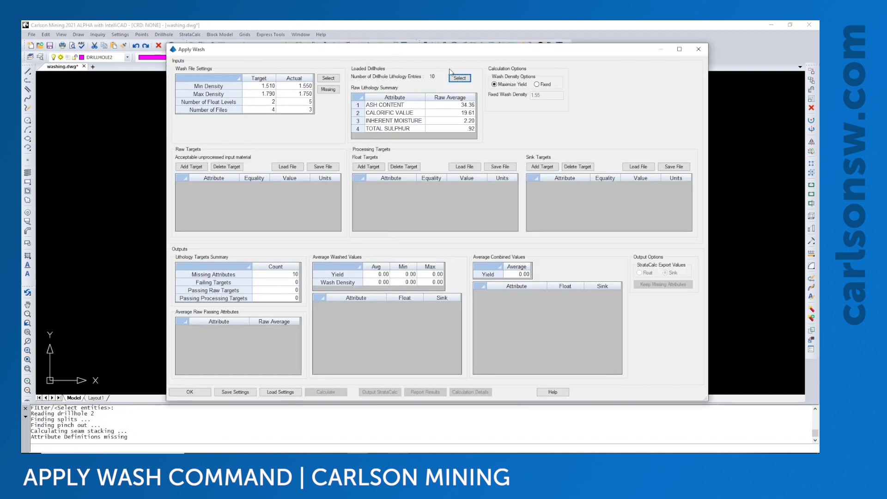
mouse_move(399, 53)
mouse_down()
mouse_move(649, 118)
mouse_move(517, 49)
mouse_move(618, 53)
mouse_move(609, 55)
mouse_up()
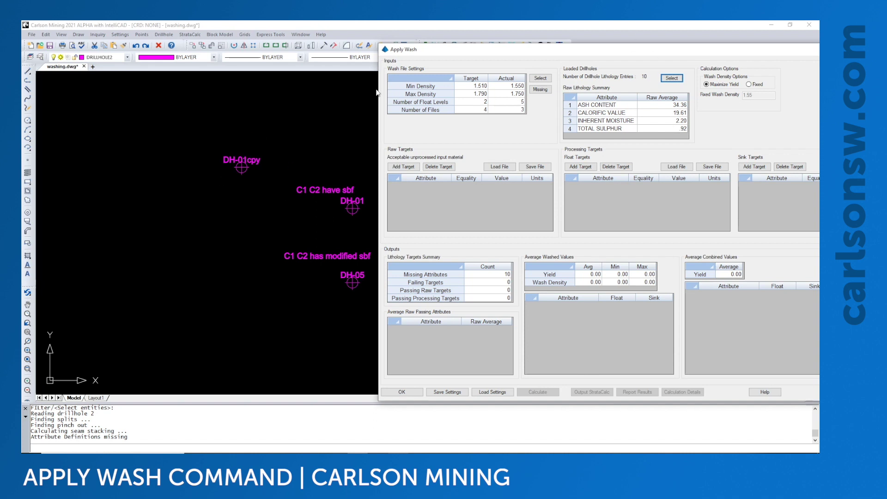
click(672, 78)
click(379, 239)
click(184, 151)
click(507, 313)
drag(637, 50, 455, 45)
Review the Lithology Targets Summary counts, from 25 Missing Attributes to Passing Processing Targets
click(301, 269)
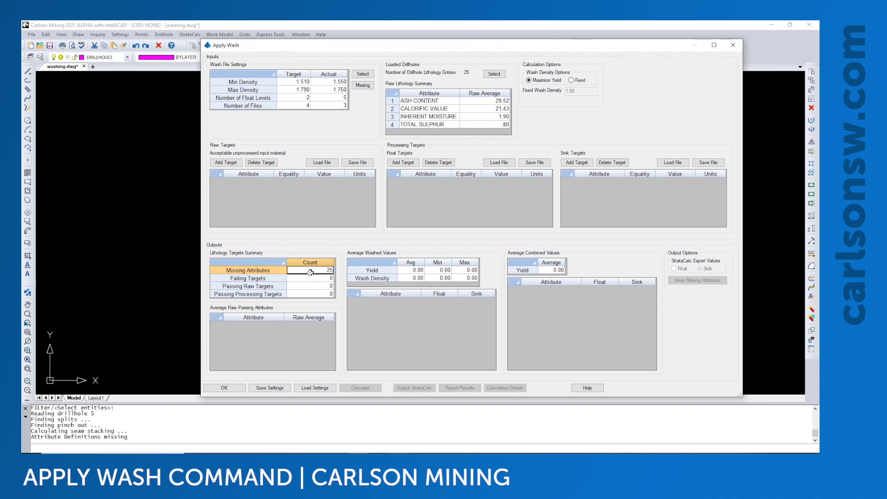
drag(300, 276, 310, 294)
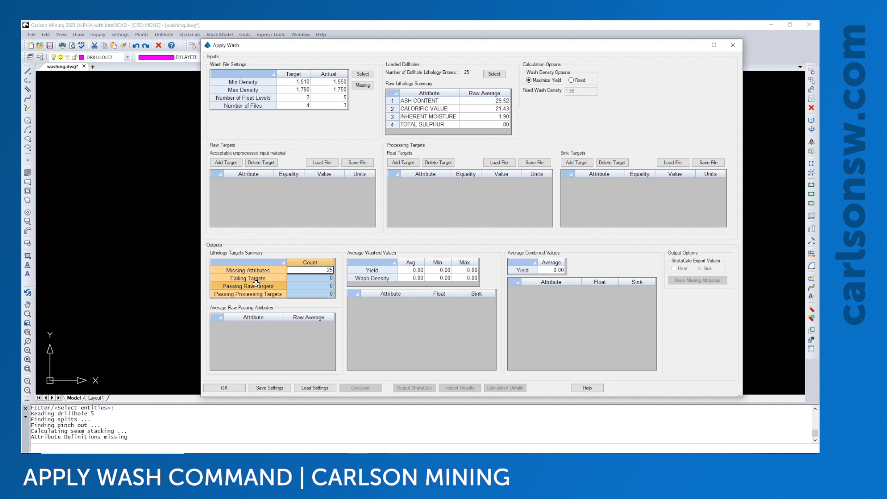
click(311, 287)
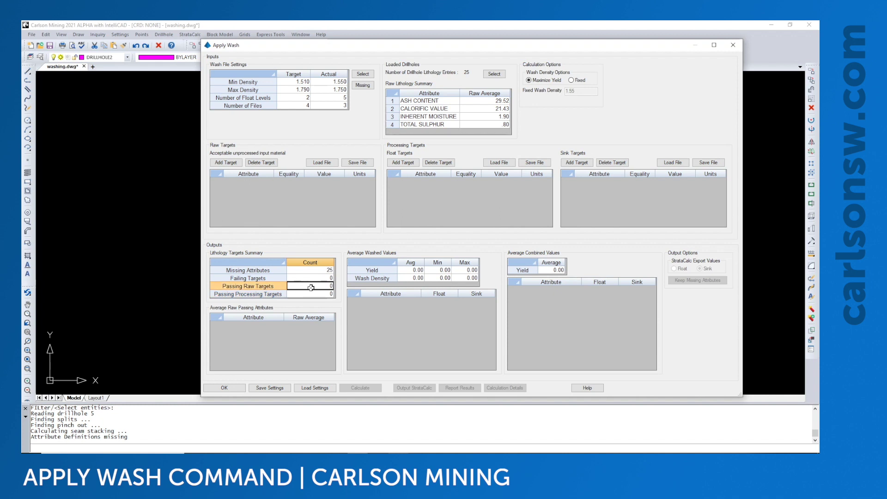
ctrl+click(314, 277)
ctrl+click(311, 270)
ctrl+click(310, 294)
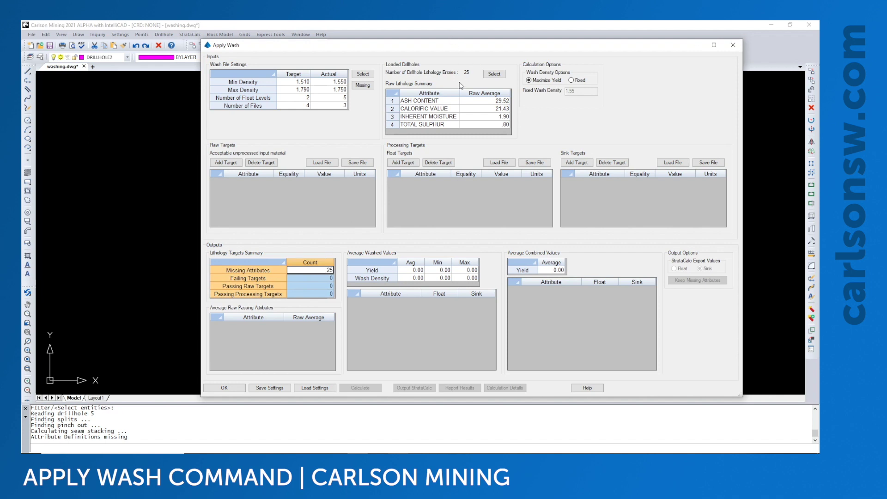
Switch Wash Density Options to Fixed and change the fixed wash density from 1.55 to 1.3
click(576, 81)
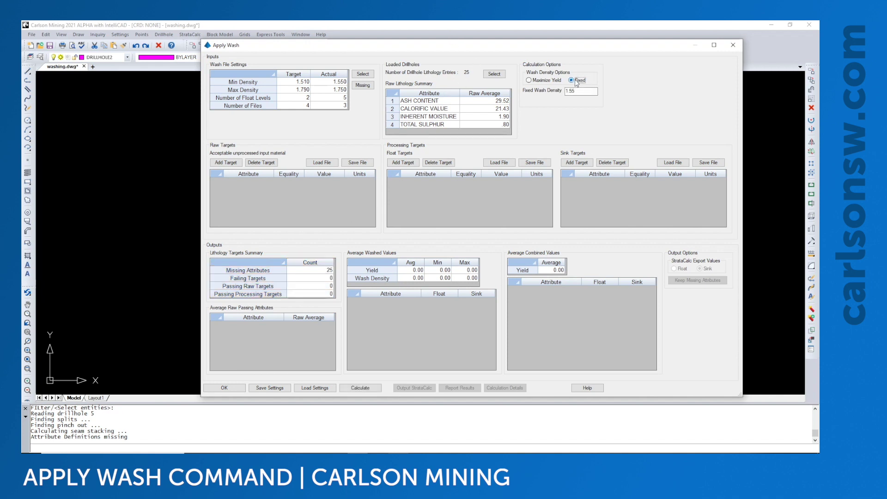
click(531, 80)
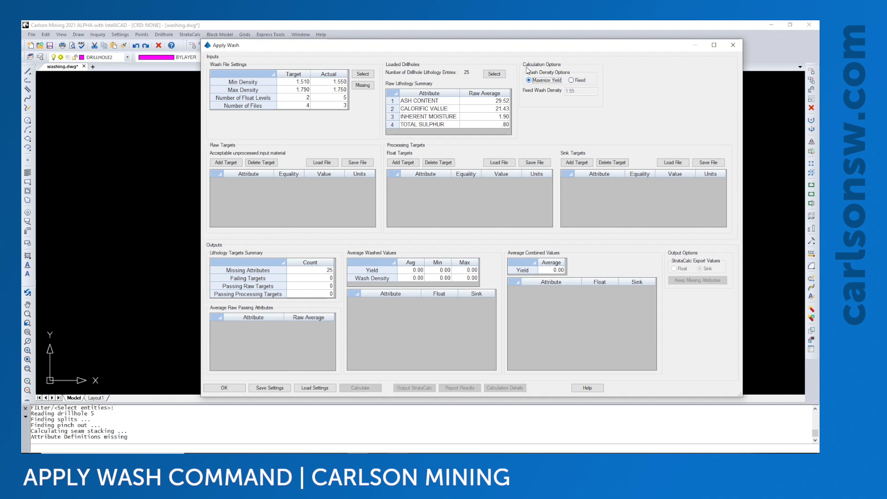
drag(523, 47, 552, 43)
click(601, 75)
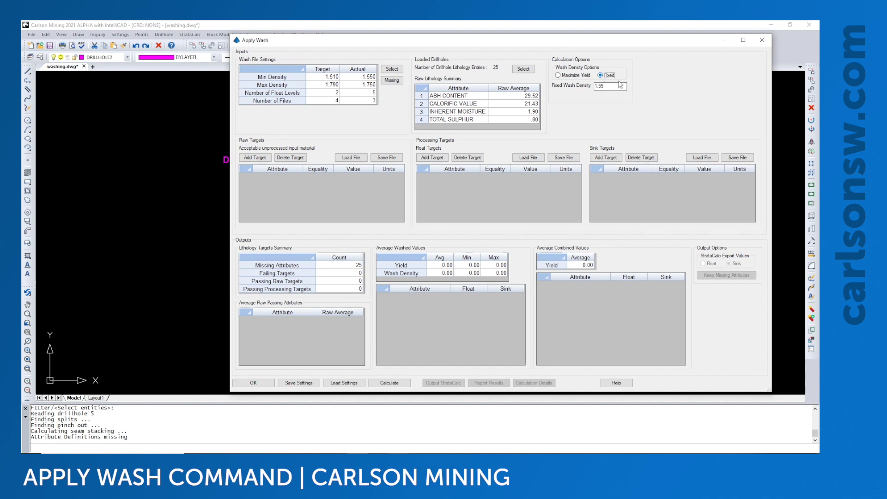
drag(618, 88, 538, 85)
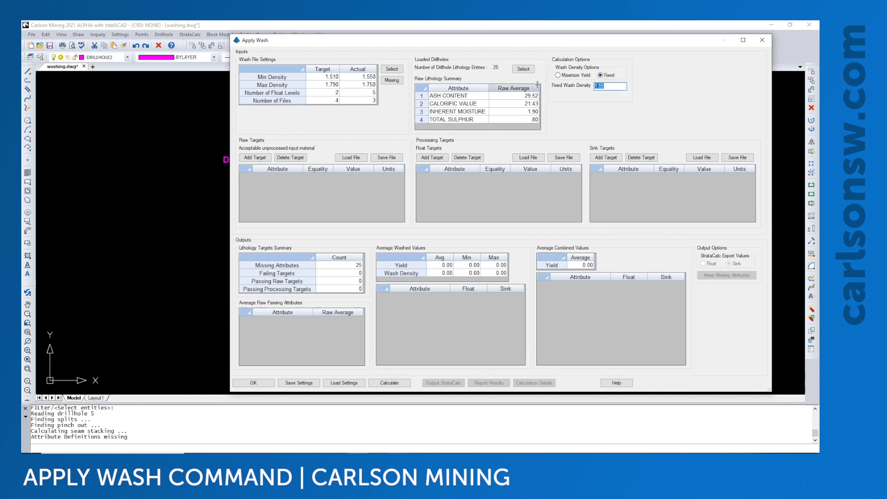
text(1)
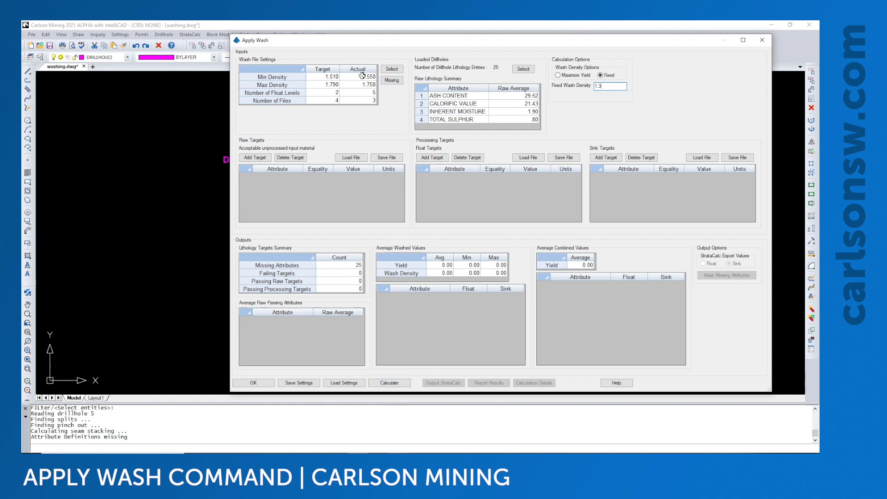
drag(360, 76, 362, 82)
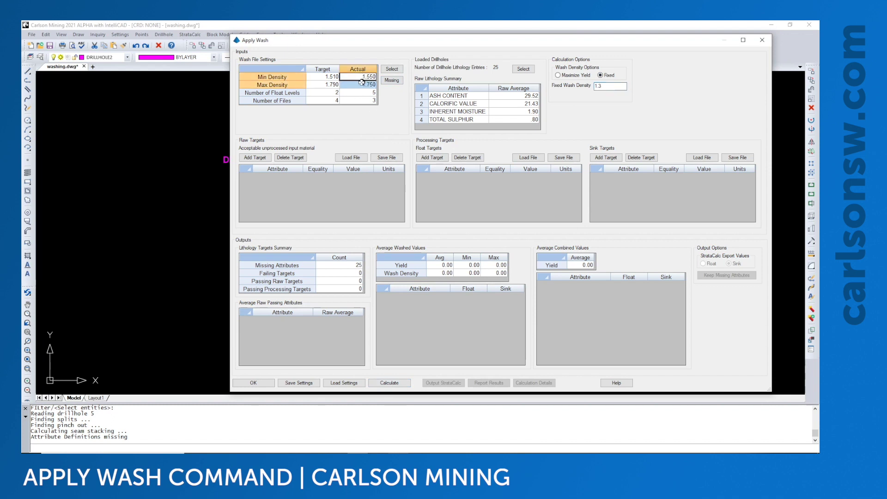
Calculate the wash, giving yield 0.26 at density 1.55, then return to Maximize Yield
click(400, 382)
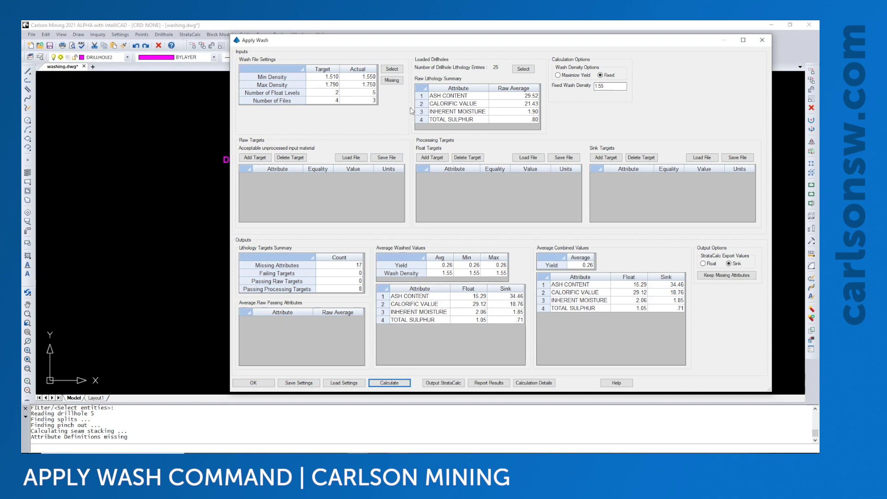
click(558, 76)
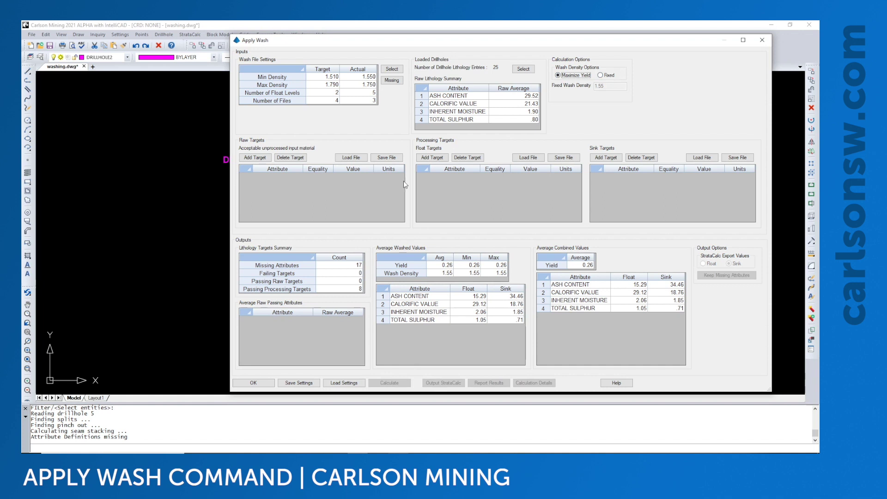
drag(447, 44, 409, 52)
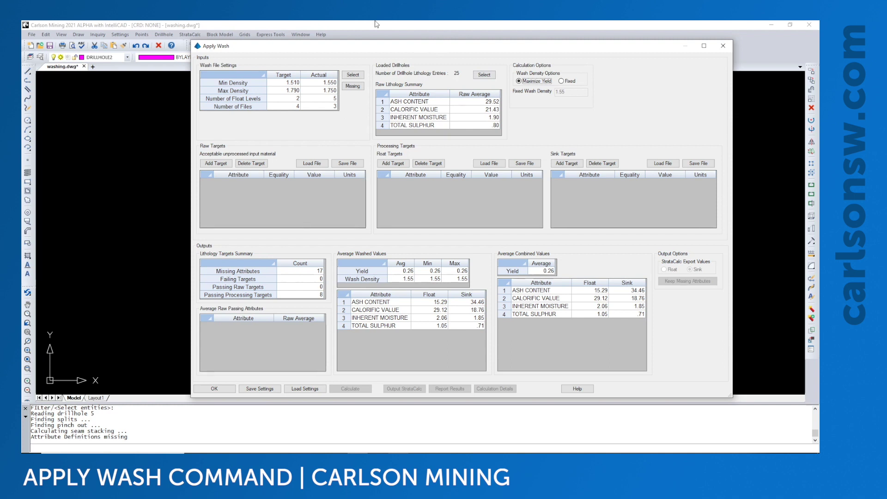
click(561, 81)
Keep maximum yield and add a Calorific Value raw target with a less-than comparison and a value
click(522, 83)
click(216, 164)
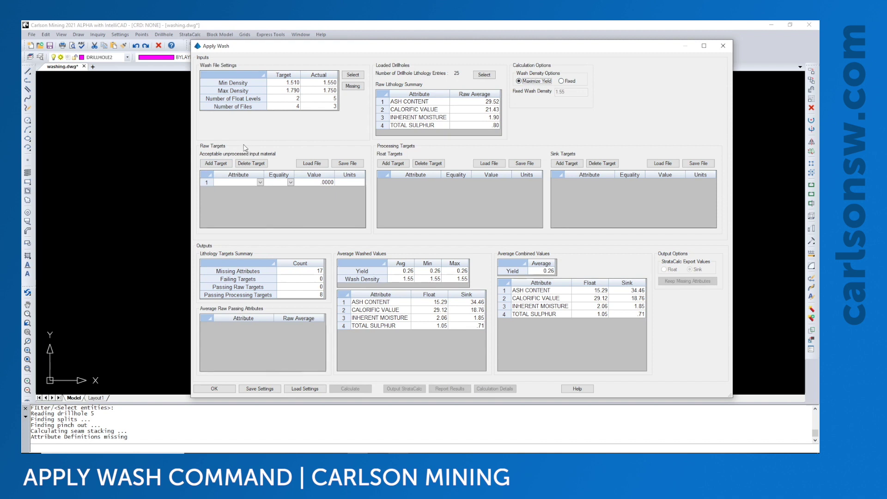
click(261, 182)
click(243, 193)
click(276, 183)
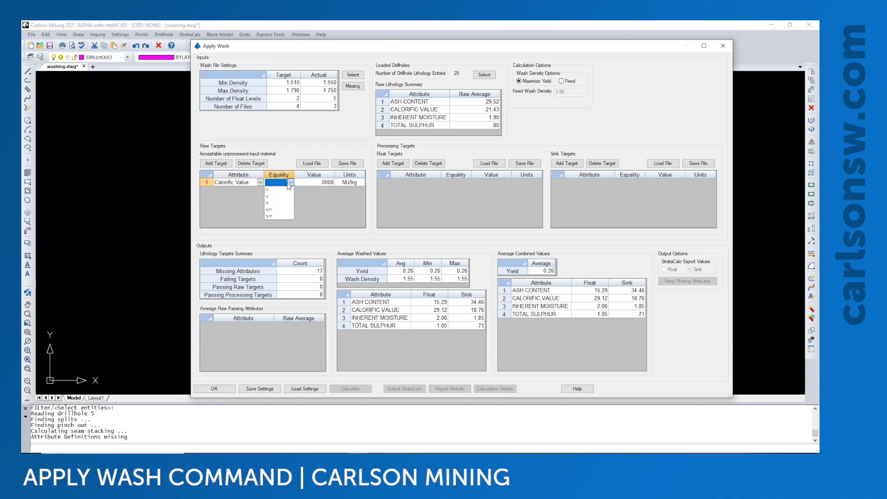
click(277, 198)
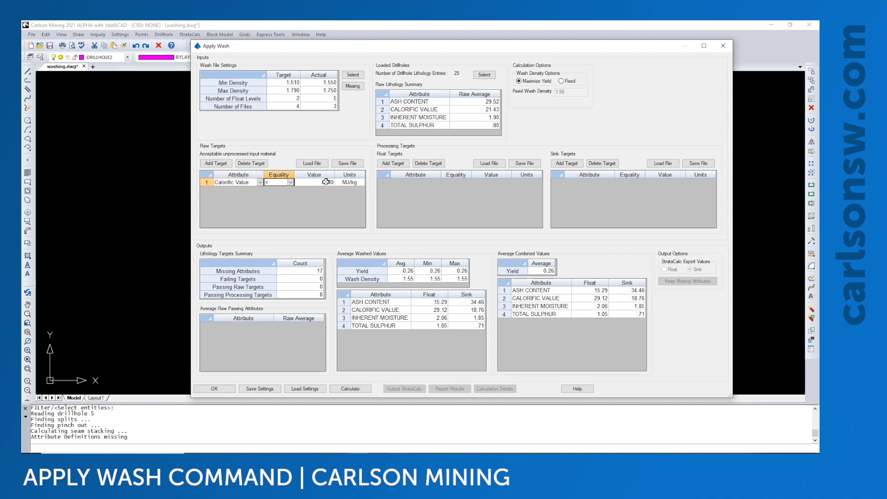
key(Tab)
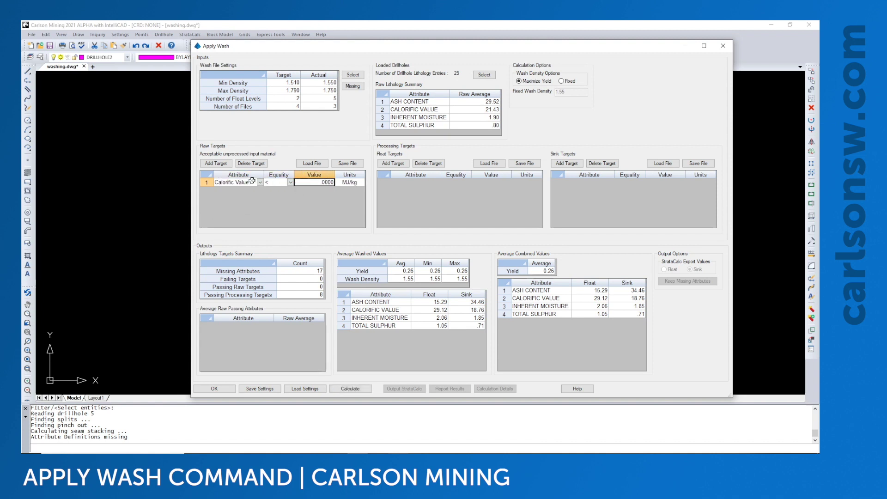
text(25)
Add a second raw target so the limits read Calorific Value > 20 and < 30 MJ/kg
click(216, 163)
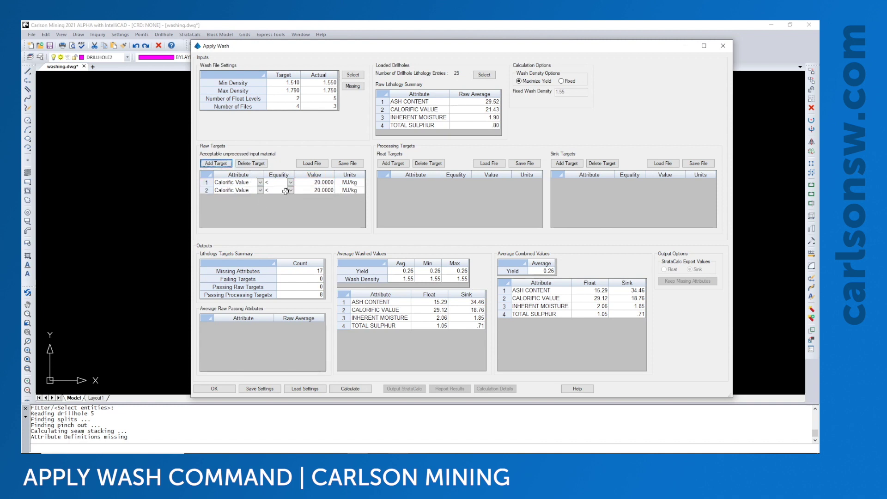
click(319, 189)
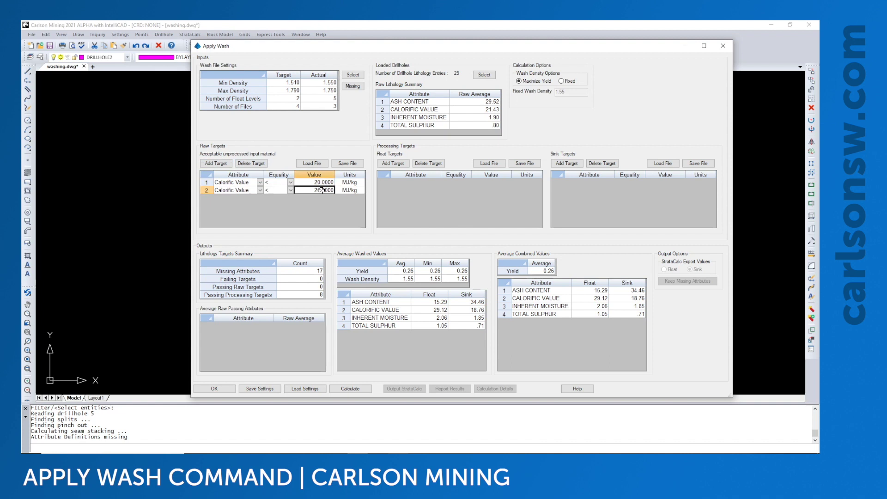
click(290, 183)
click(276, 207)
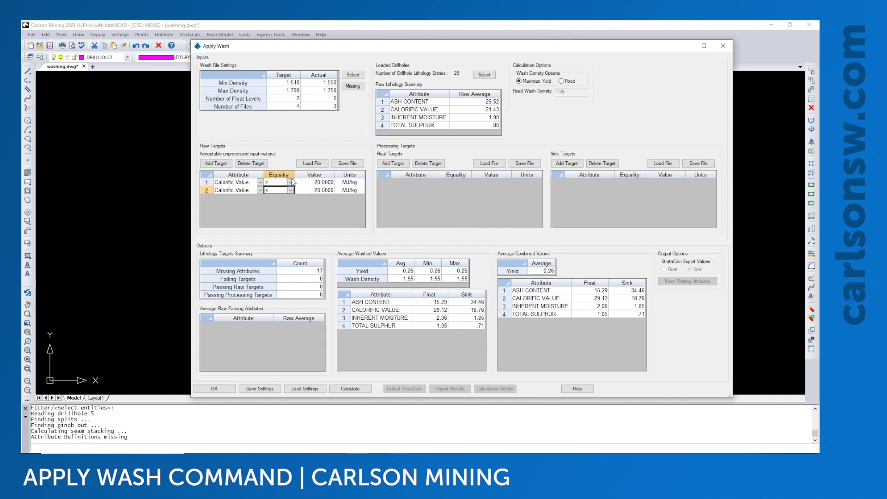
click(323, 189)
text(30)
key(Return)
click(324, 189)
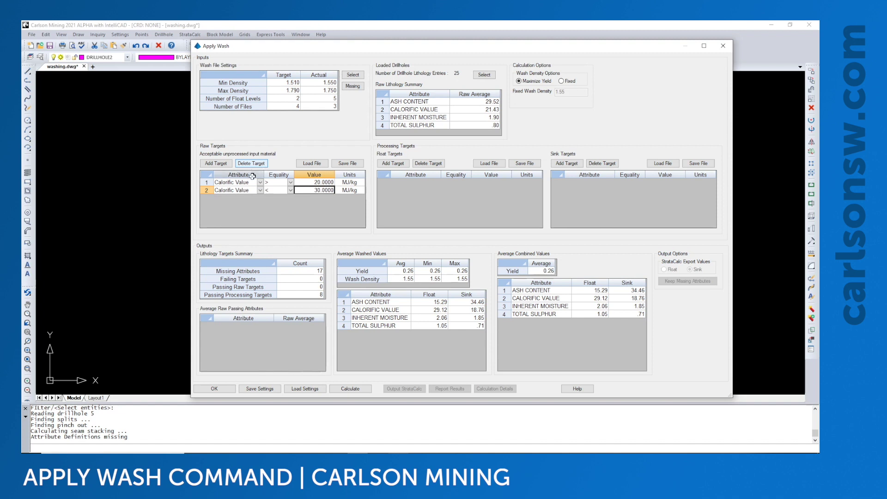
click(243, 190)
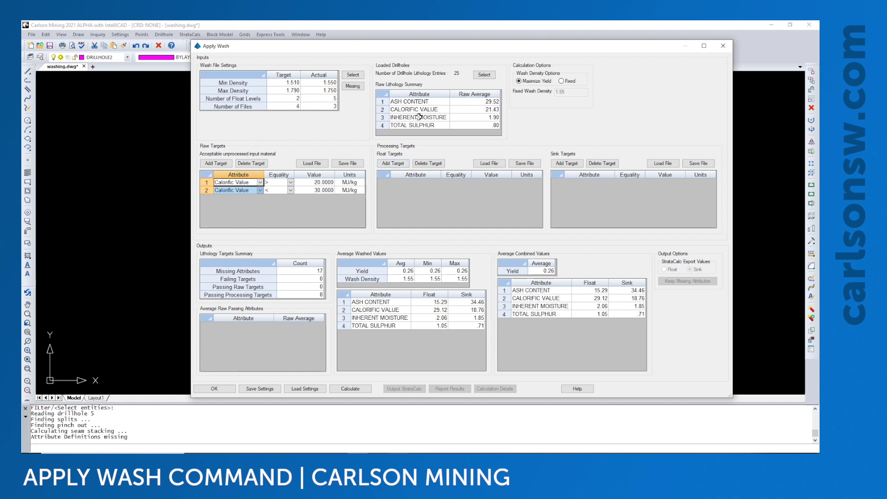
Add a float target row set to Ash Content
click(404, 164)
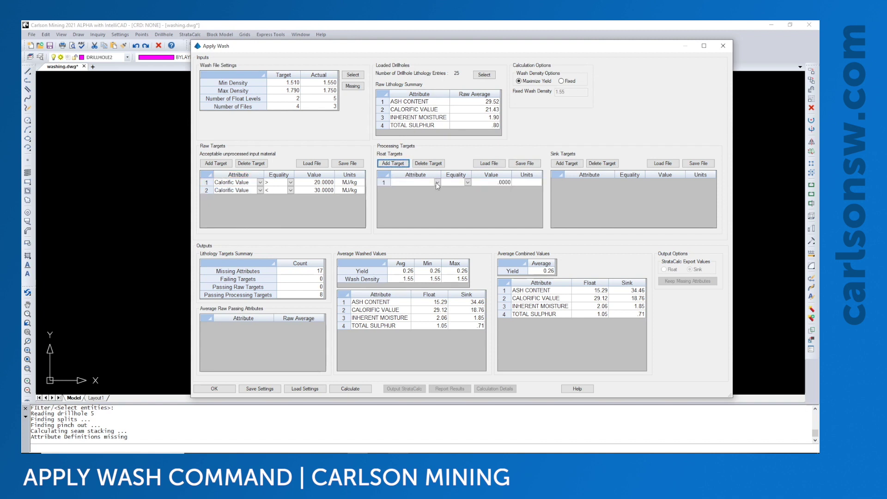
click(437, 182)
click(409, 194)
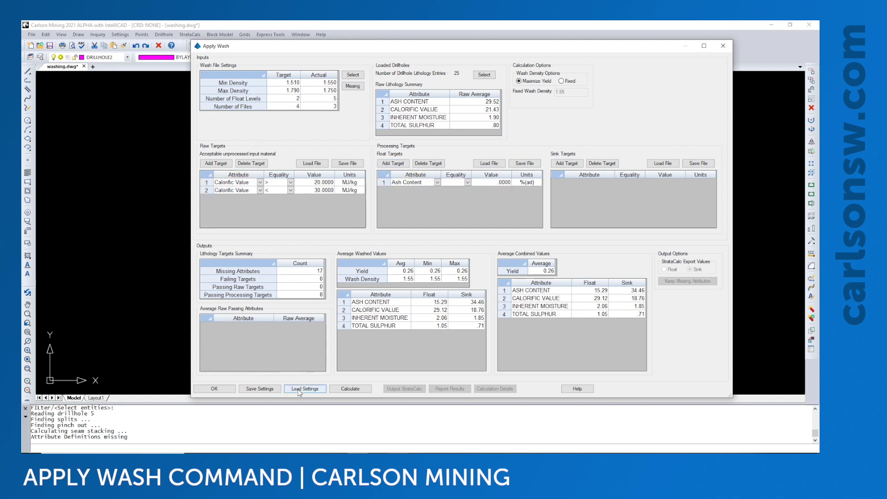
Load settings.awash, restoring raw Calorific Value limits of 24 and 30 and a float target of 25
click(304, 389)
double_click(295, 175)
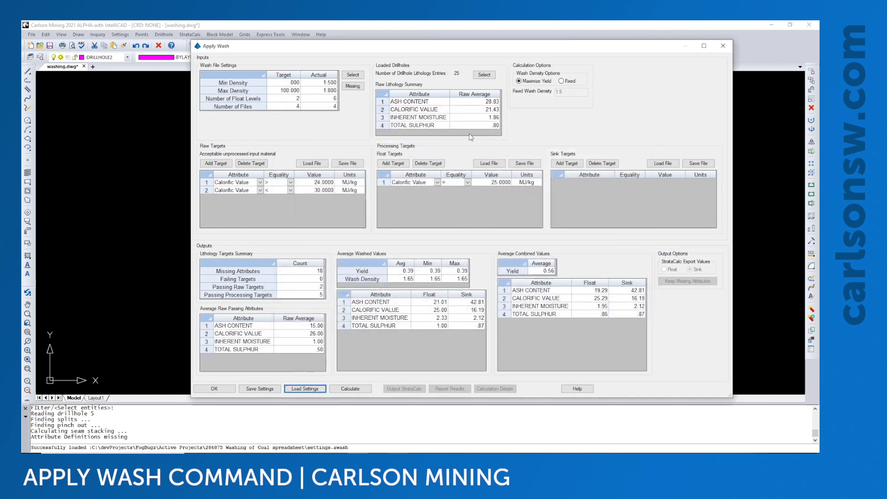
click(476, 183)
click(302, 182)
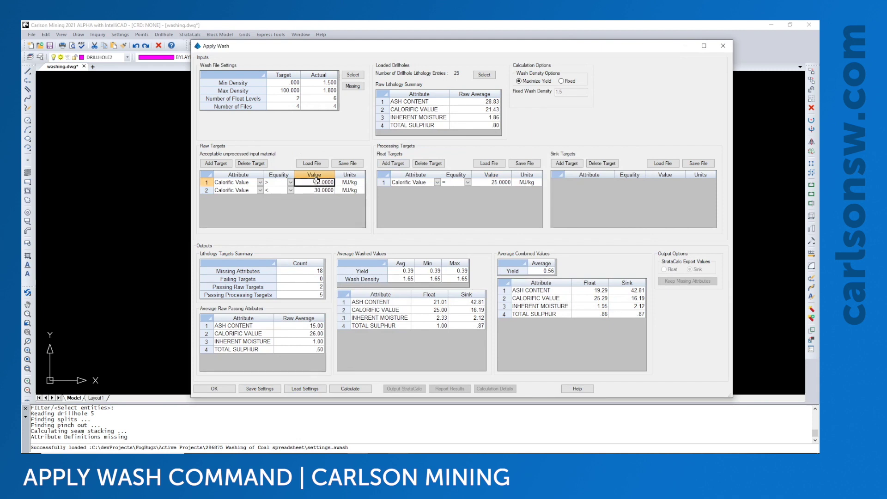
click(322, 189)
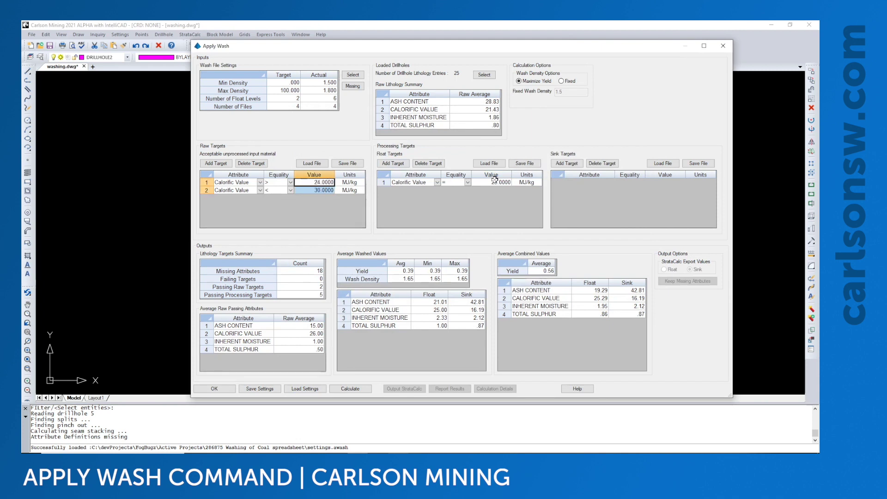
click(493, 183)
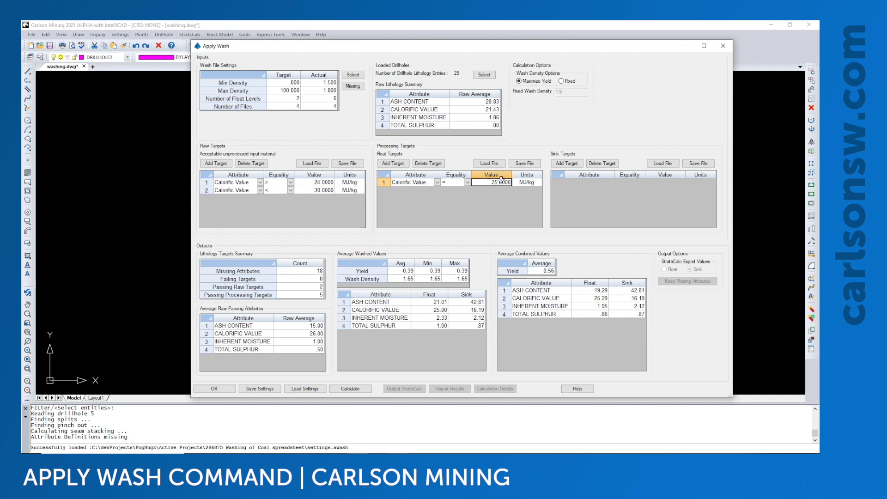
drag(484, 48, 459, 37)
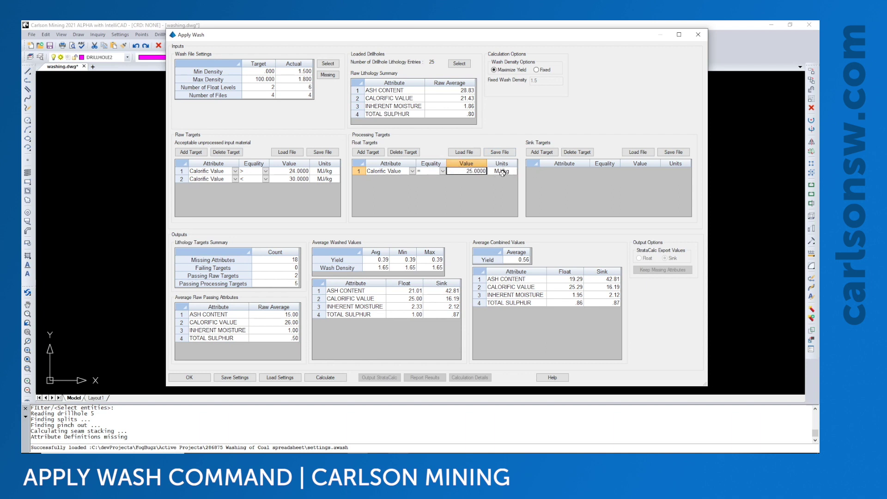
Add a sink target on Total Sulphur with a less-than comparison and enter its limit value
click(546, 152)
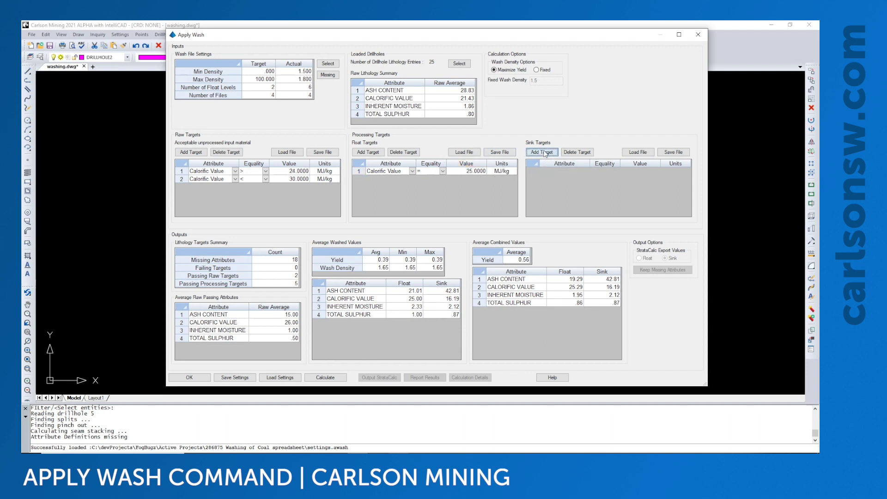
click(586, 172)
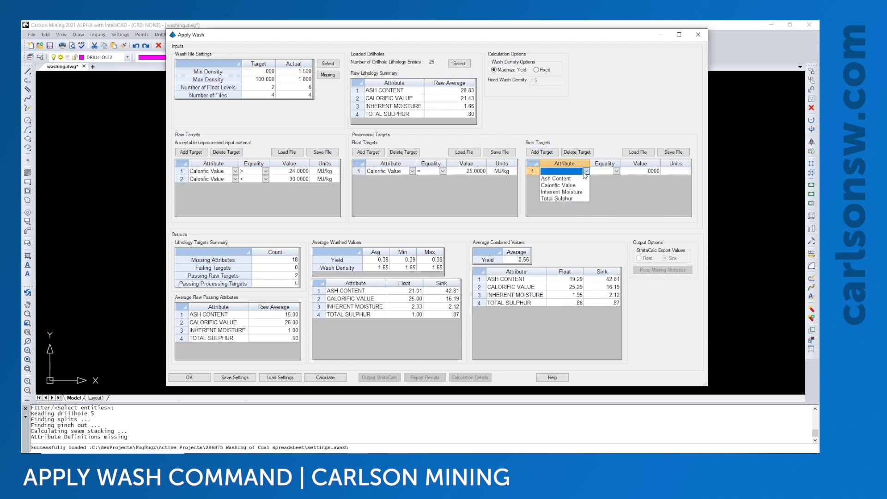
click(571, 199)
click(616, 171)
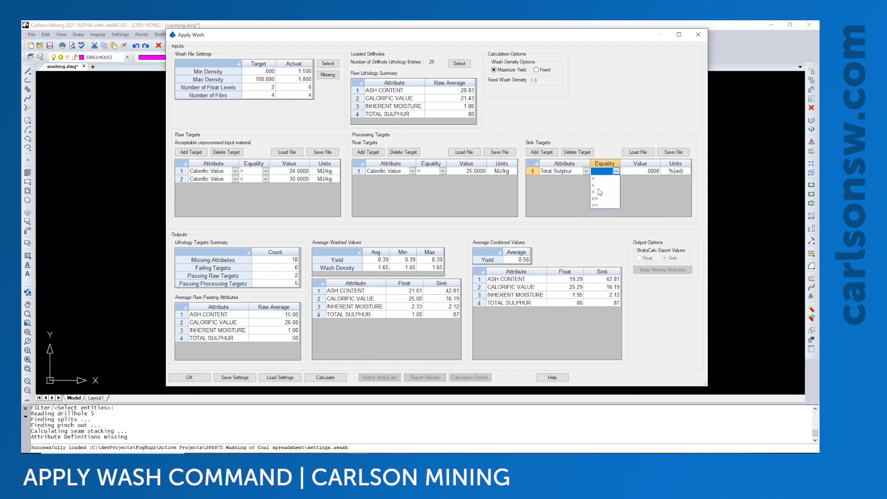
click(597, 188)
click(649, 171)
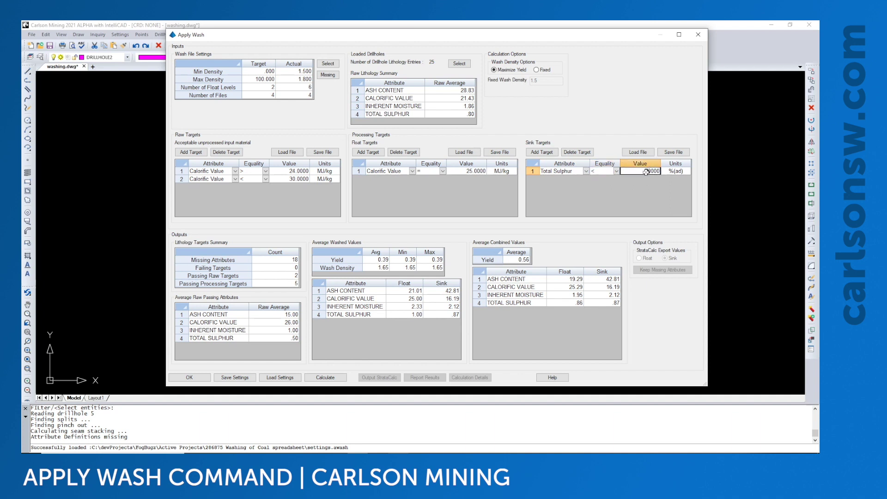
text(25)
Commit the sink value, run the wash calculation and check the failing-target count
click(288, 276)
click(325, 378)
click(291, 268)
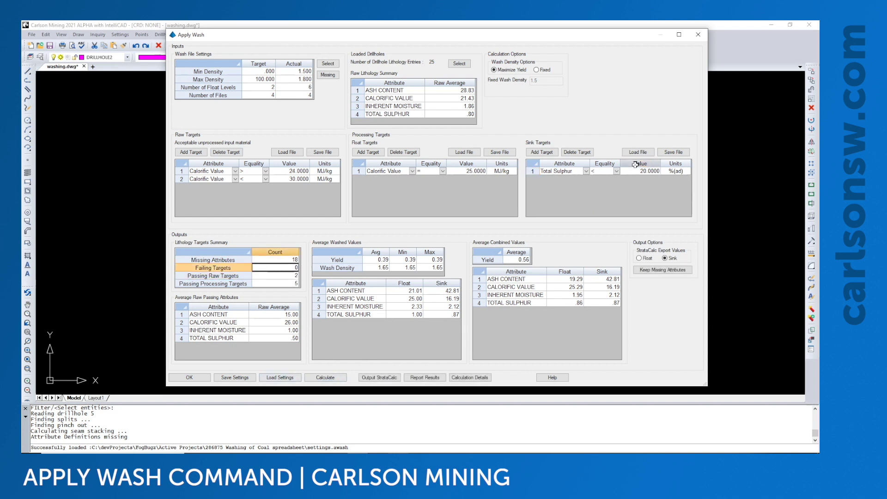
Clear the Total Sulphur sink value to 0, recalculate, and review the passing and failing target counts
click(617, 171)
click(646, 171)
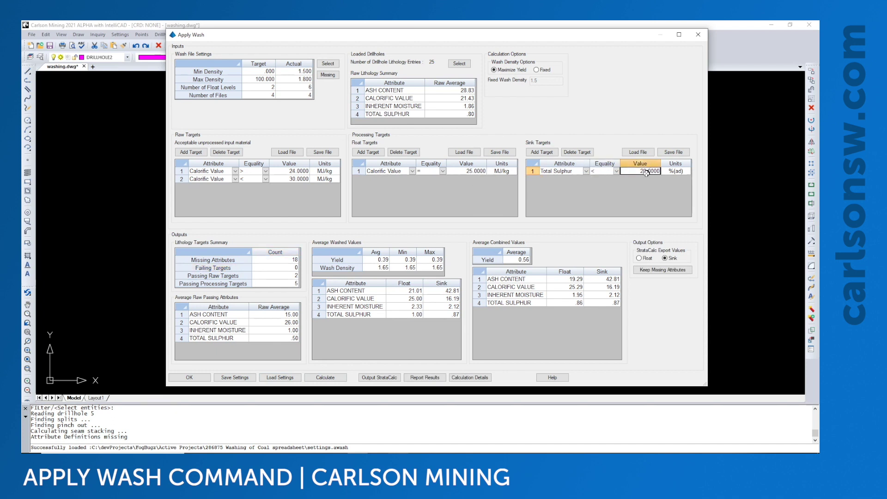
key(BackSpace)
key(BackSpace)
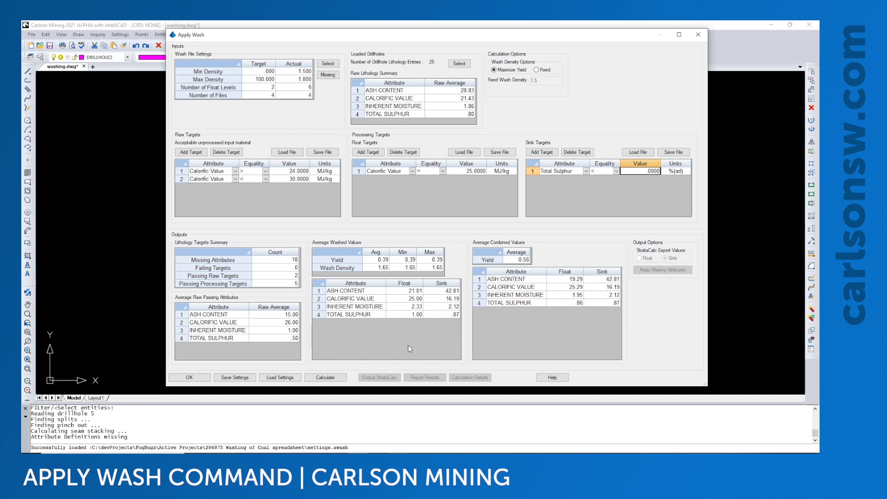
click(325, 378)
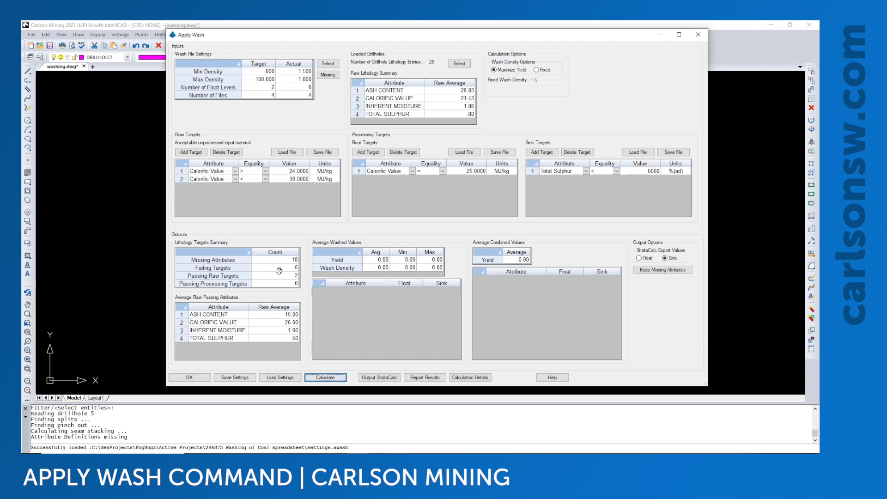
click(272, 284)
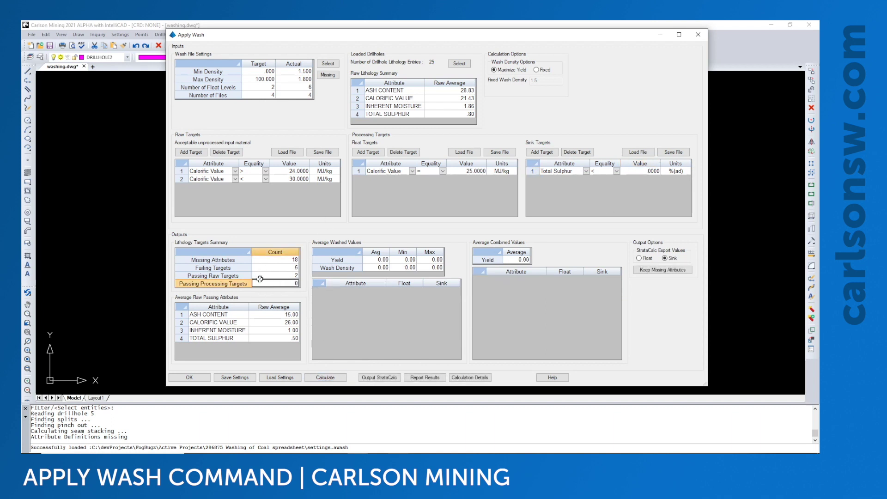
click(262, 275)
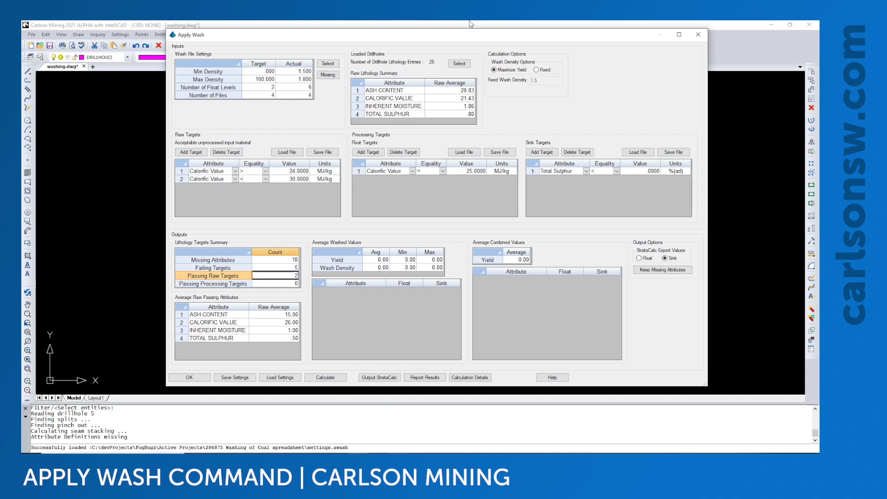
click(276, 266)
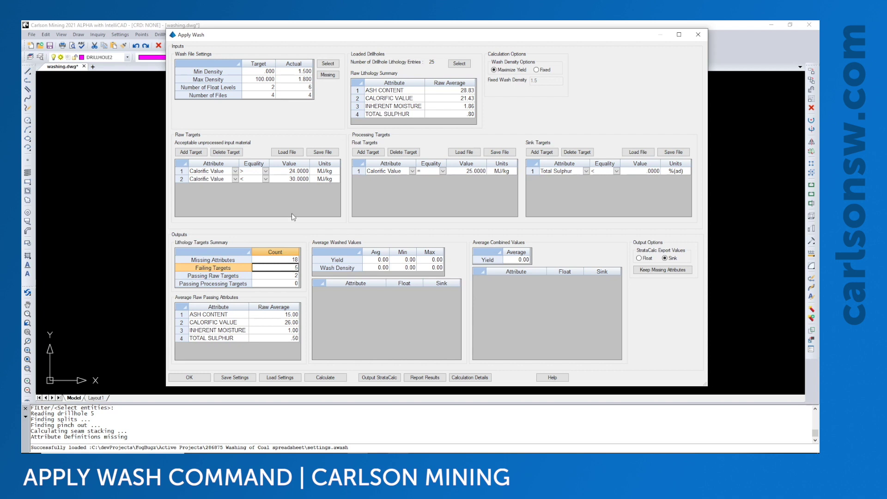
click(184, 153)
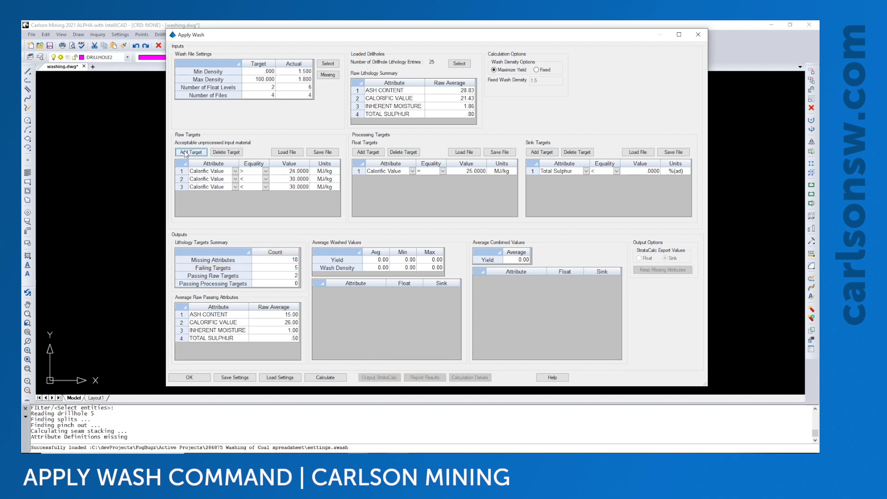
click(212, 185)
click(223, 153)
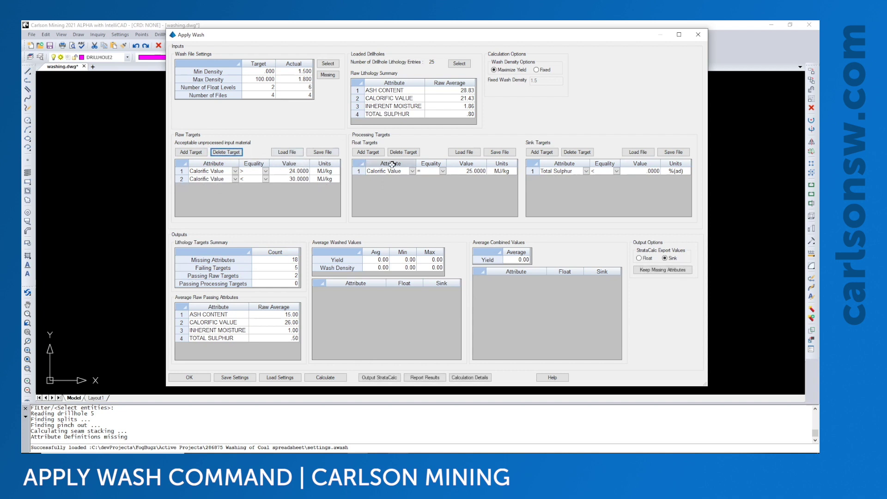
click(673, 153)
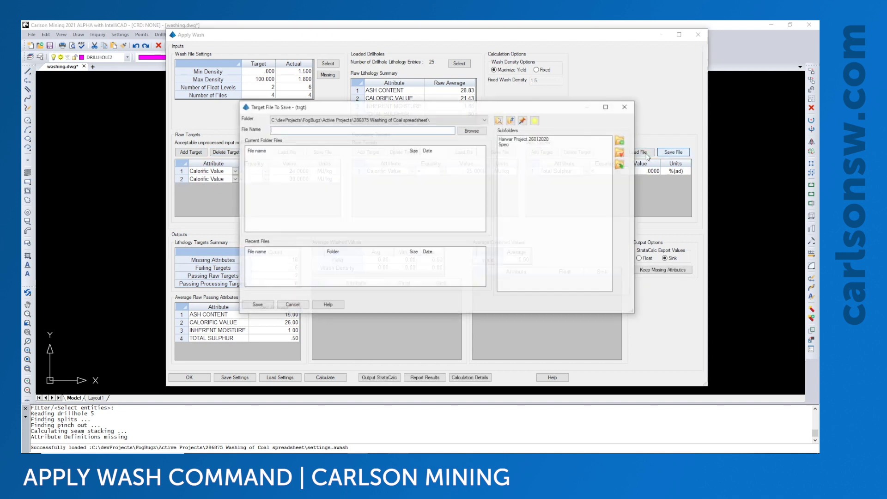
drag(383, 108, 328, 161)
click(575, 156)
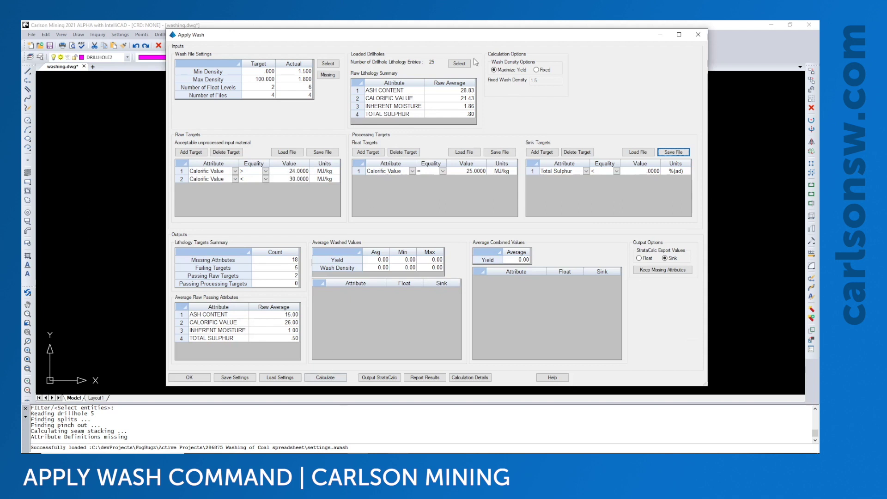
Keep density on maximum yield, delete the Total Sulphur sink target and recalculate
click(496, 71)
click(329, 378)
click(649, 171)
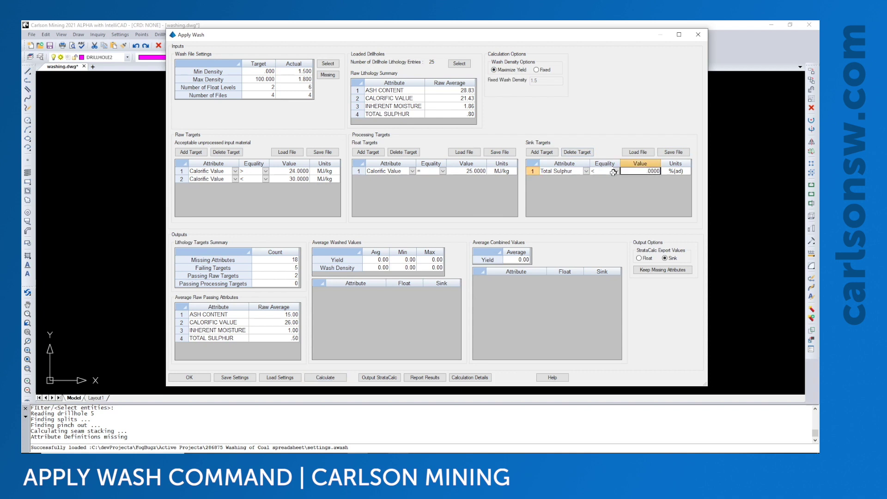
click(571, 152)
click(325, 377)
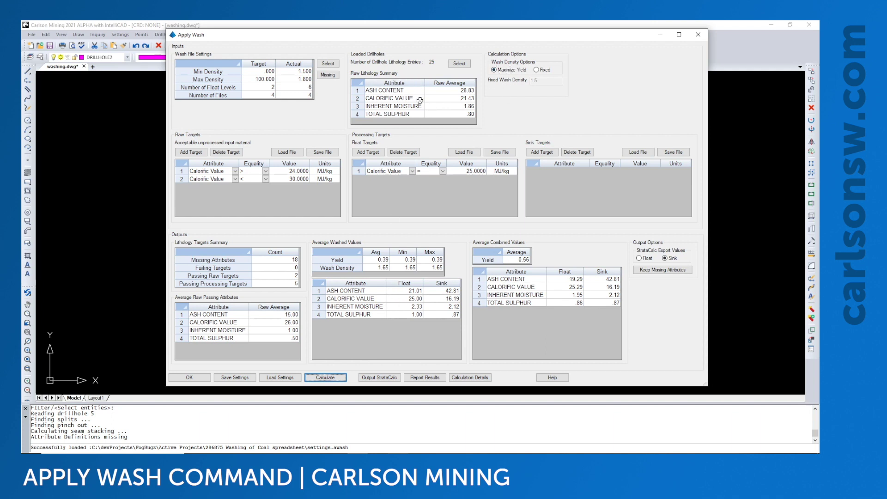
Review the wash density, average yield, float calorific value and moisture, and raw averages
drag(380, 268, 439, 268)
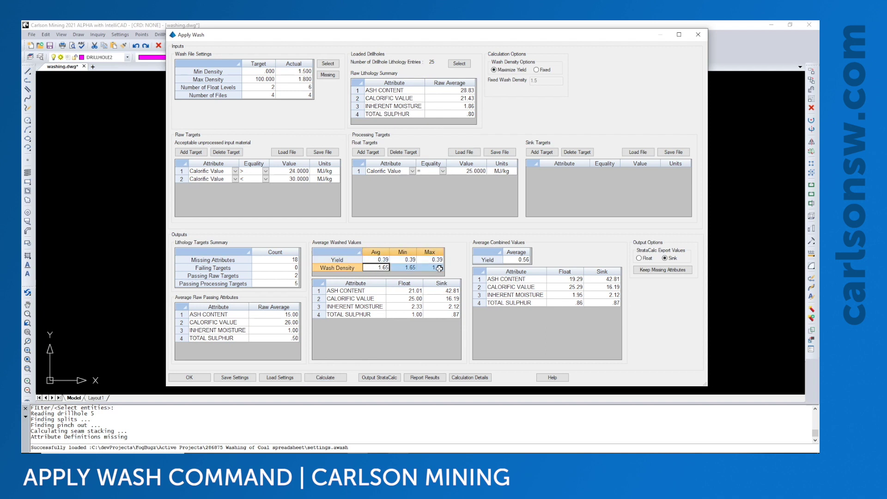
click(380, 260)
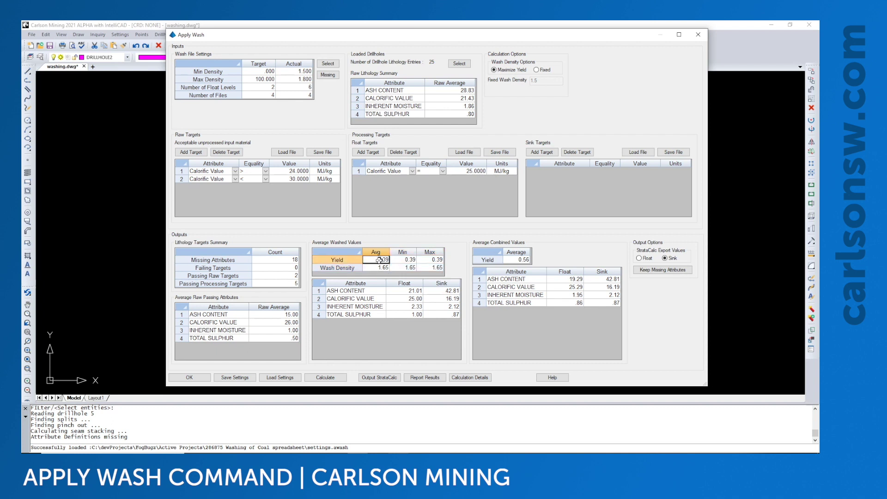
mouse_move(415, 297)
mouse_down()
mouse_move(419, 307)
mouse_move(416, 298)
mouse_up()
click(414, 307)
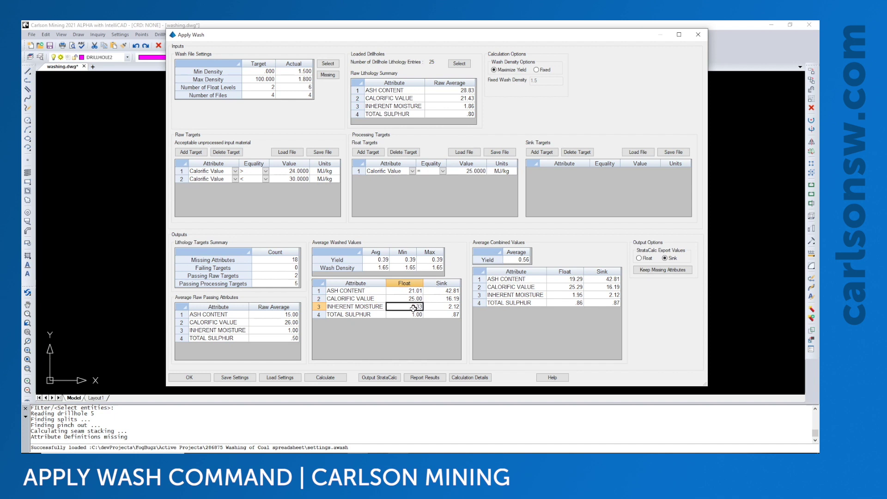
drag(270, 315, 271, 337)
click(271, 322)
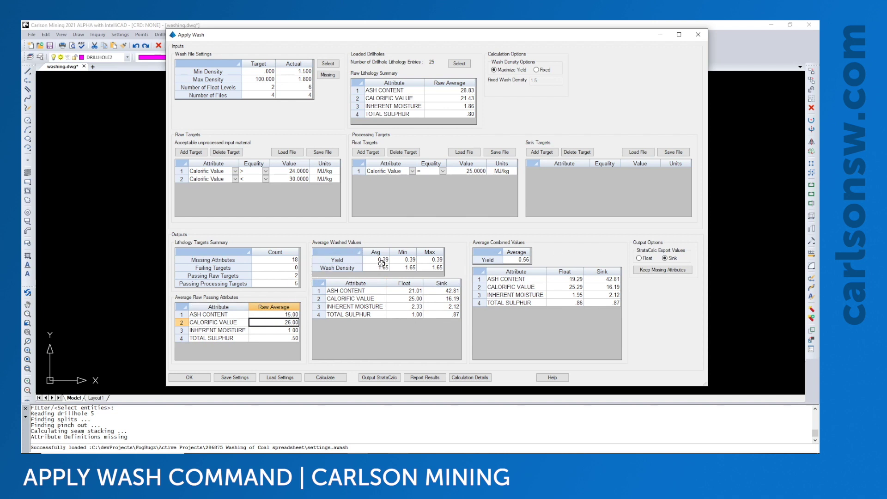
Set StrataCalc export to Float and review raw calorific value, combined moisture and wash density
click(639, 257)
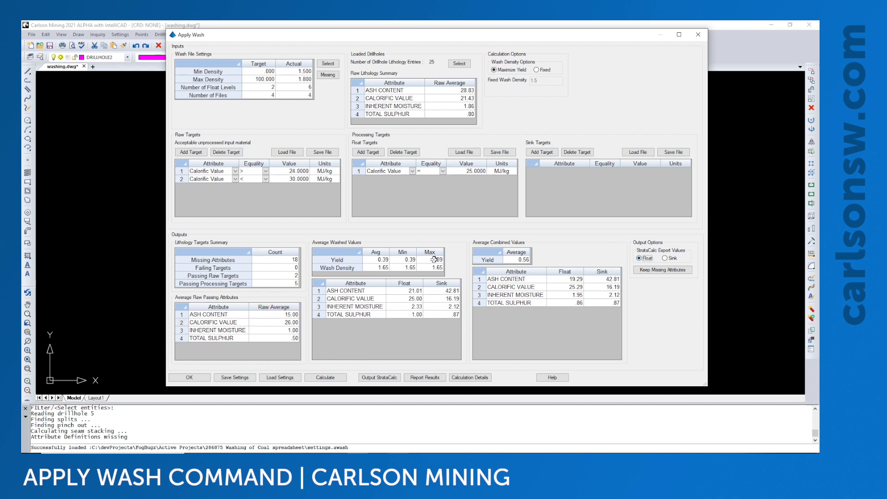
click(292, 255)
click(275, 322)
click(408, 297)
click(539, 295)
click(412, 266)
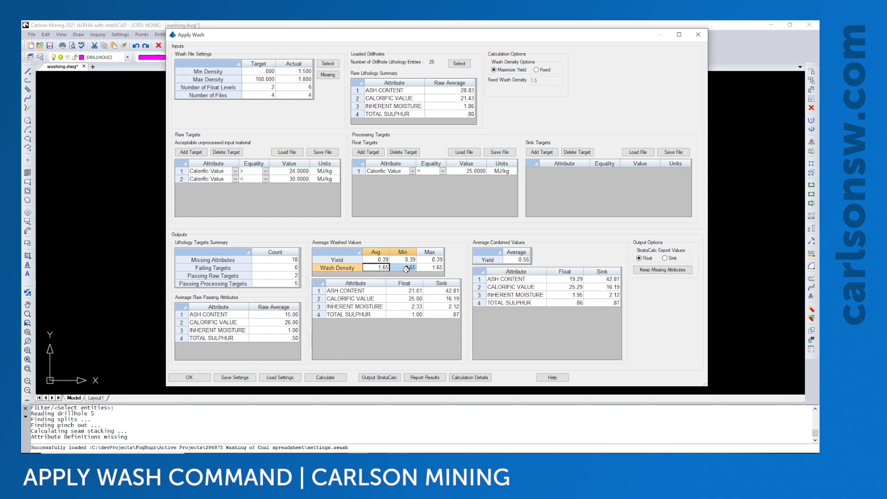
click(667, 258)
click(645, 258)
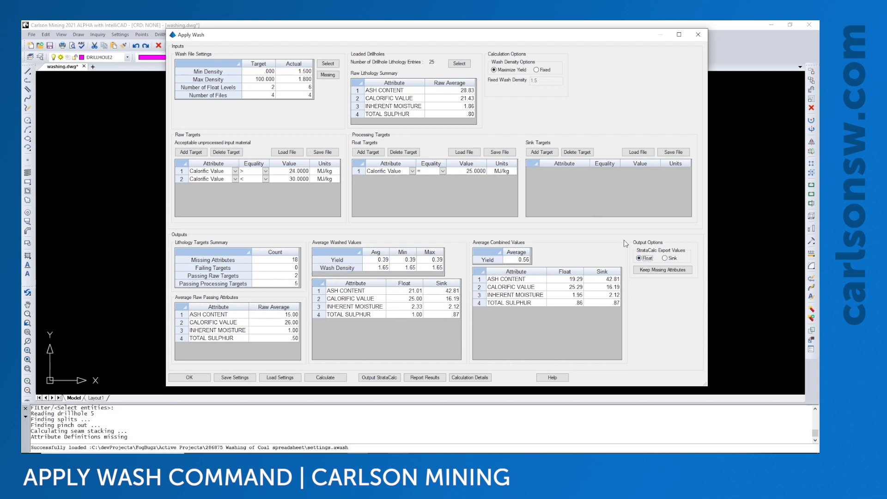
Output the float results to StrataCalc as sbfFloat.stc, replacing the existing file
click(378, 377)
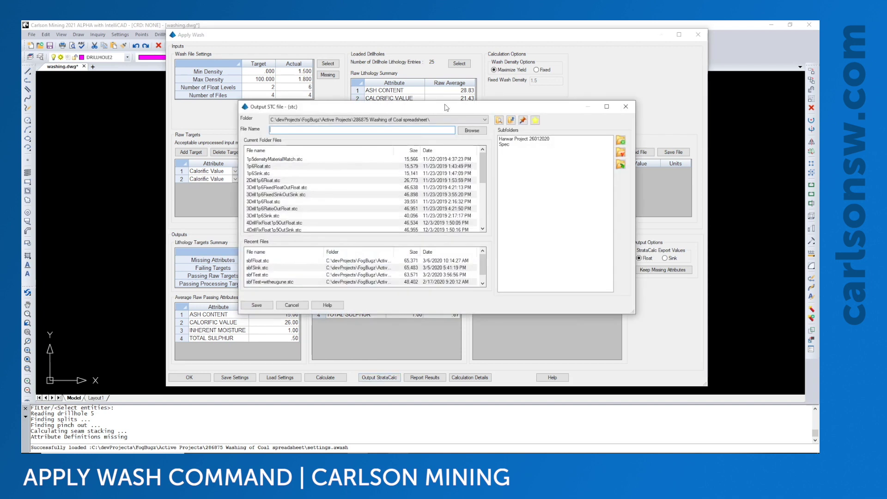
drag(425, 105, 315, 109)
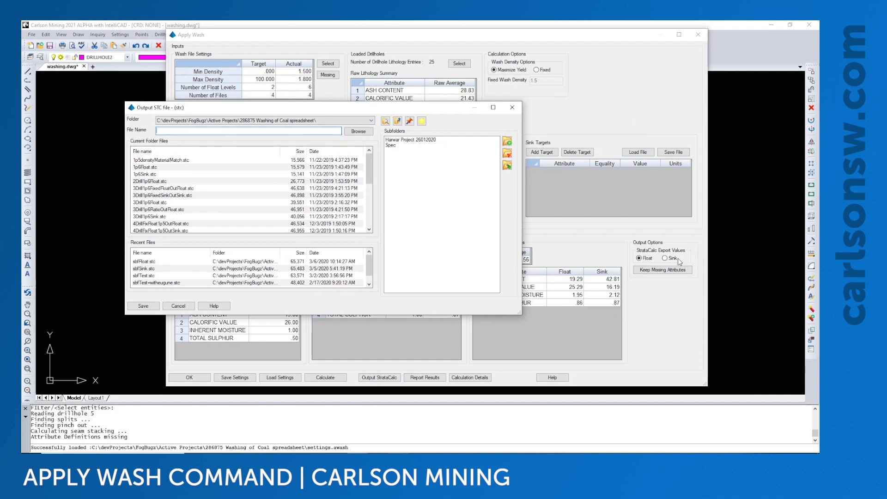
drag(381, 110, 556, 52)
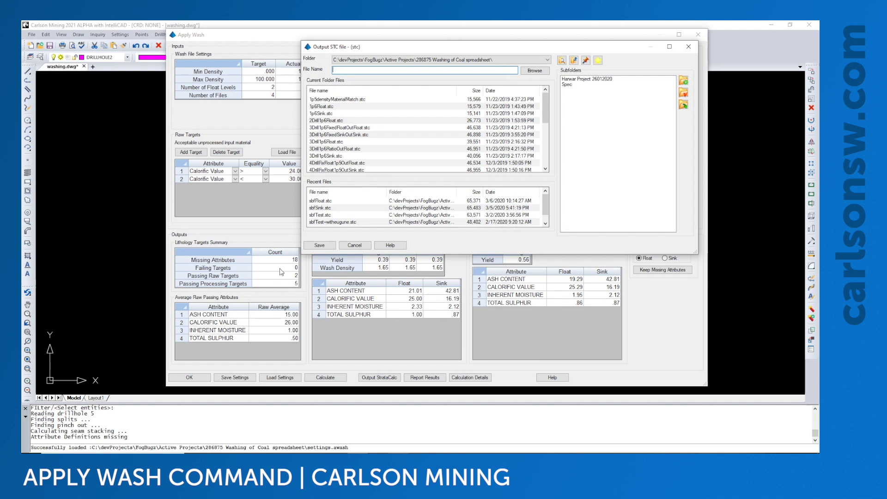
click(324, 200)
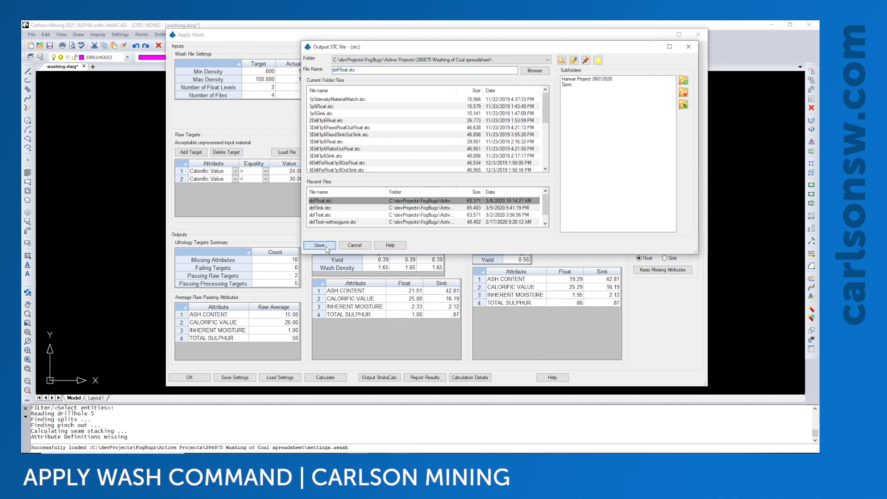
click(326, 248)
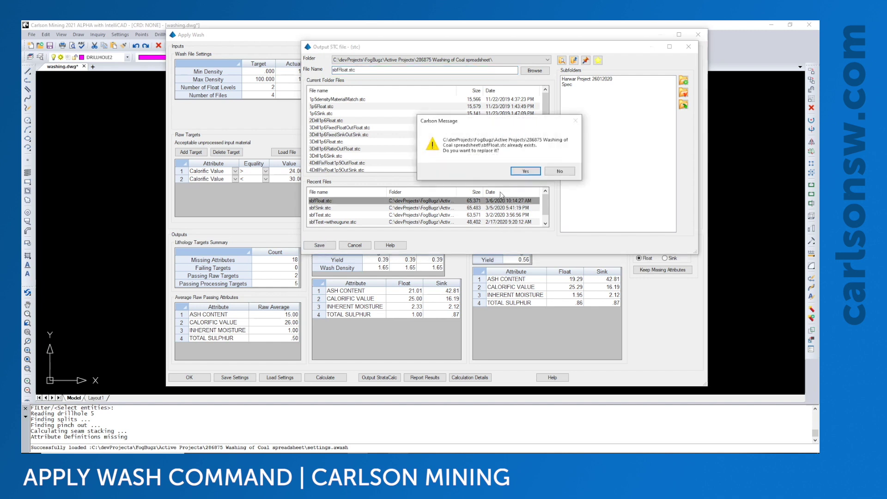
click(525, 171)
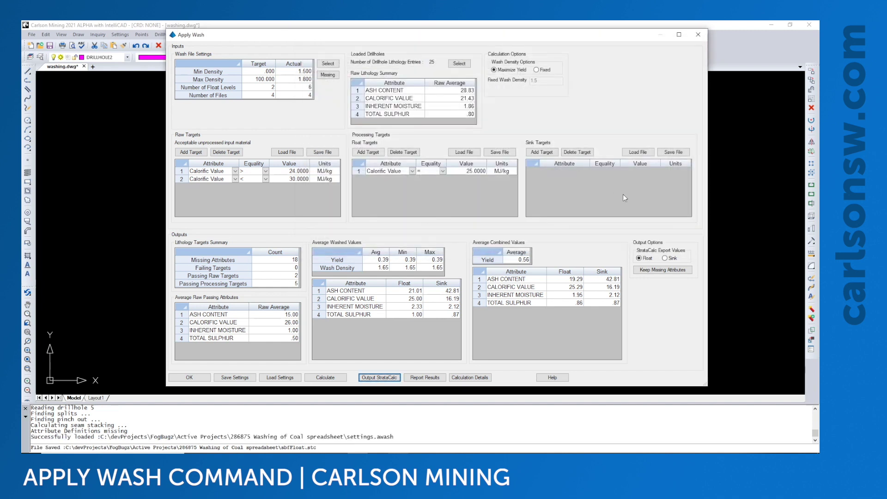
Switch export to Sink and output it as sbfSink.stc, replacing the existing file
click(665, 258)
click(400, 379)
click(271, 268)
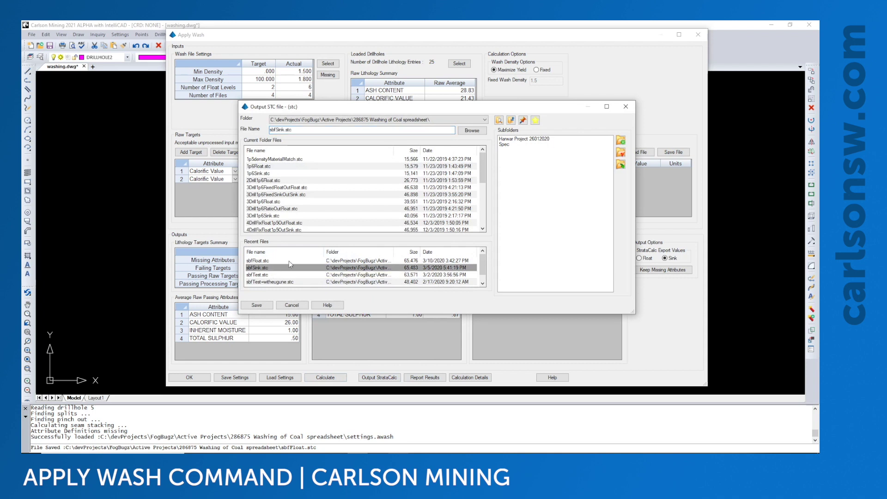
click(257, 306)
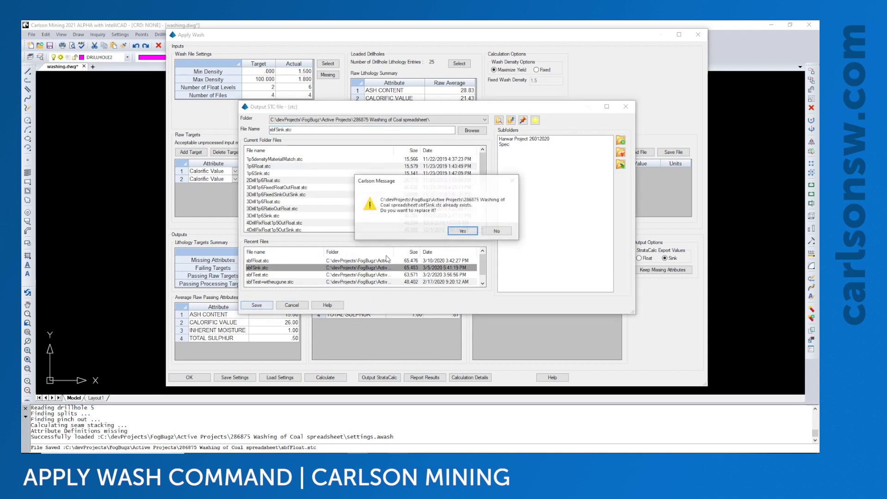
click(513, 231)
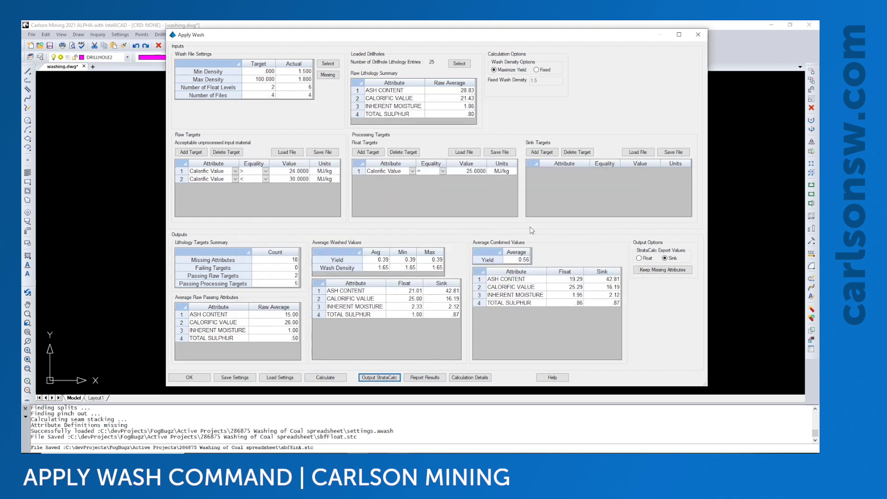
Keep BTU, DENSITY, FIXED CARBON and VOLATILE MATTER as missing attributes and confirm
click(675, 274)
drag(424, 172, 650, 108)
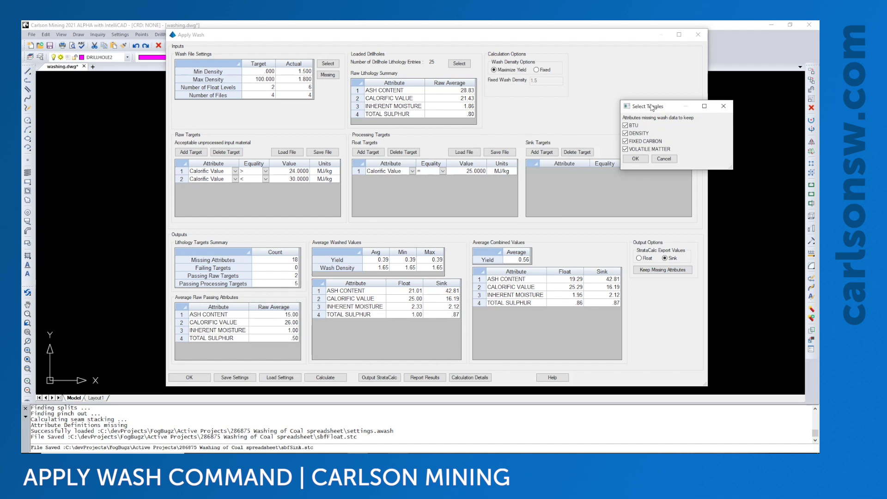
click(626, 126)
drag(632, 111, 638, 81)
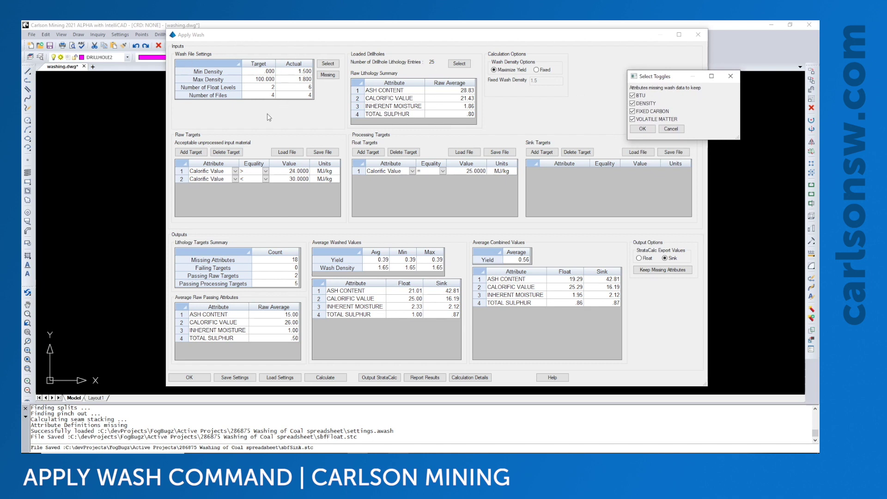
click(242, 108)
click(370, 117)
click(632, 111)
click(632, 119)
click(633, 96)
click(637, 96)
click(632, 112)
click(632, 119)
click(641, 128)
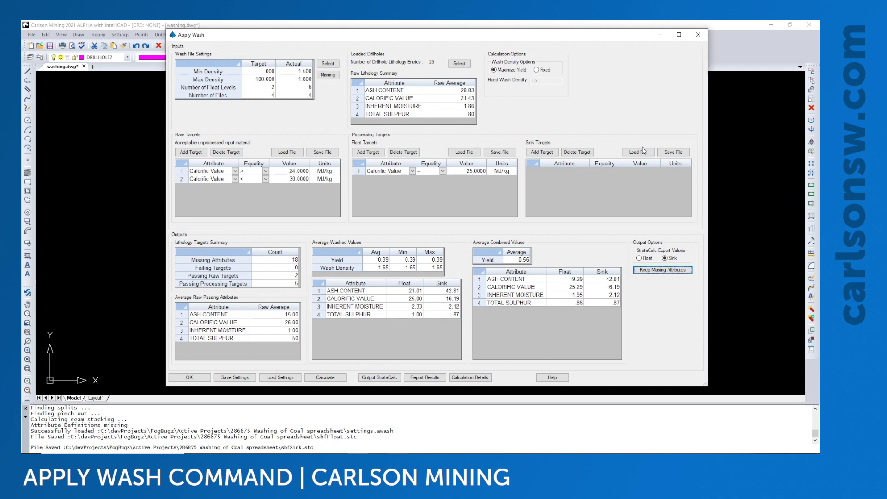
Recheck the kept attributes with DENSITY still kept, confirm, and set StrataCalc export back to Float
click(687, 272)
click(386, 206)
click(386, 206)
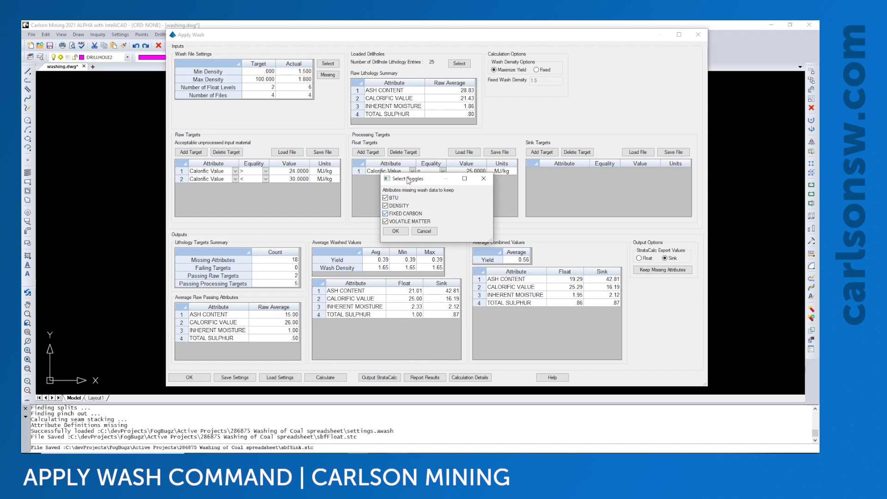
drag(409, 181, 622, 162)
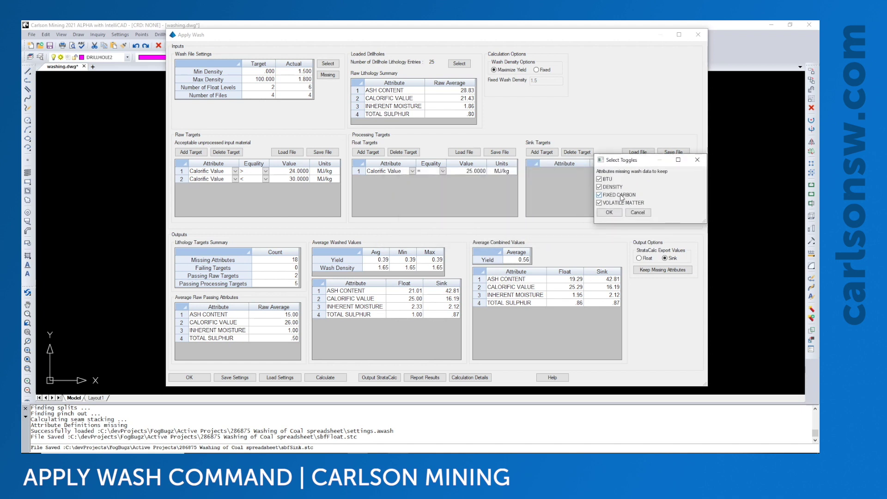
click(607, 213)
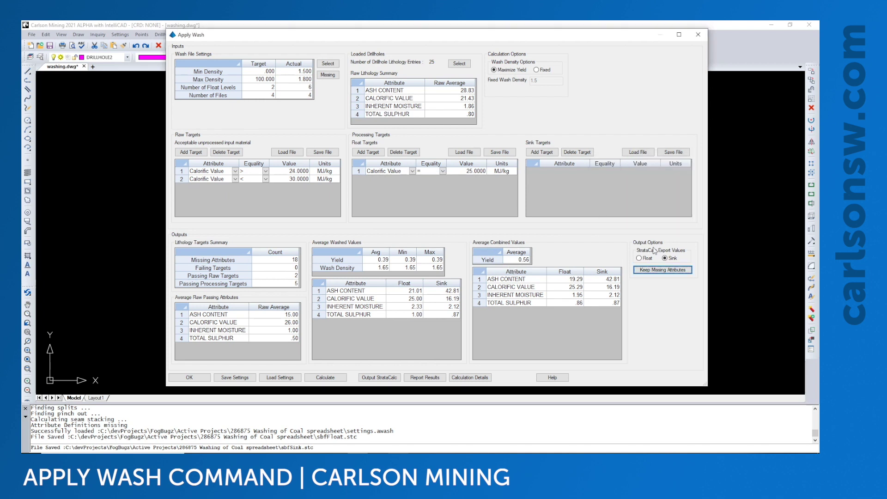
click(640, 260)
Generate an HTML report of the wash results with float, sink and raw rows
click(298, 171)
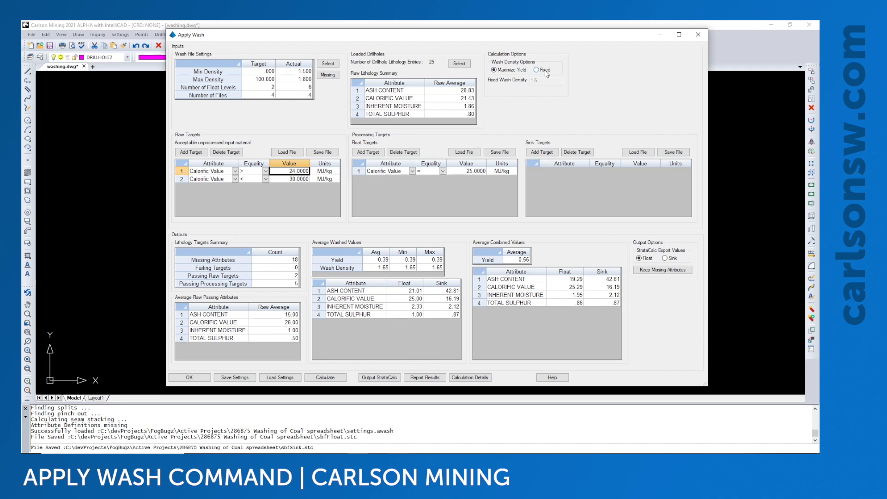
click(417, 378)
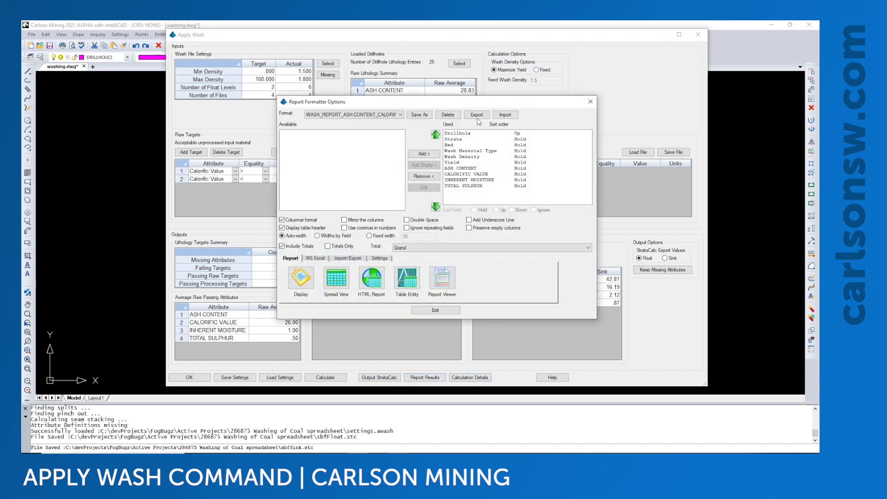
click(370, 276)
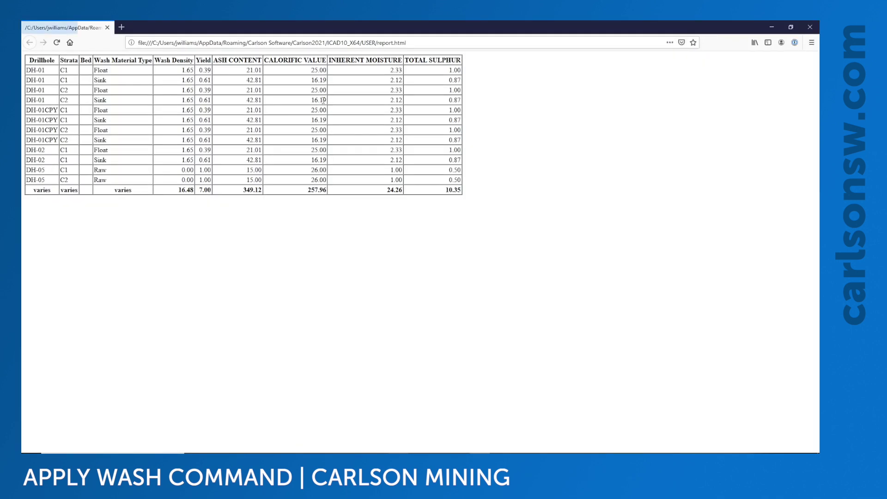
drag(40, 68, 509, 206)
click(513, 203)
drag(483, 21, 405, 21)
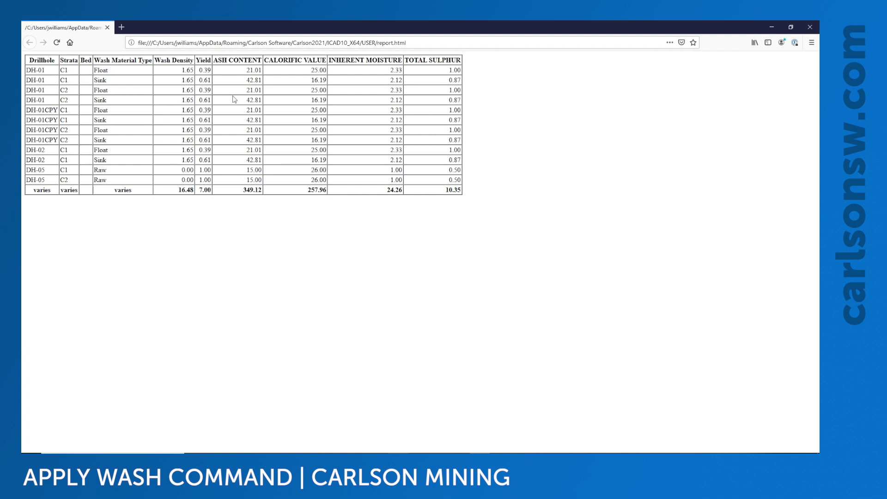
drag(323, 24, 416, 25)
drag(112, 79, 245, 80)
click(95, 86)
drag(97, 80, 273, 88)
click(202, 71)
drag(202, 69, 336, 72)
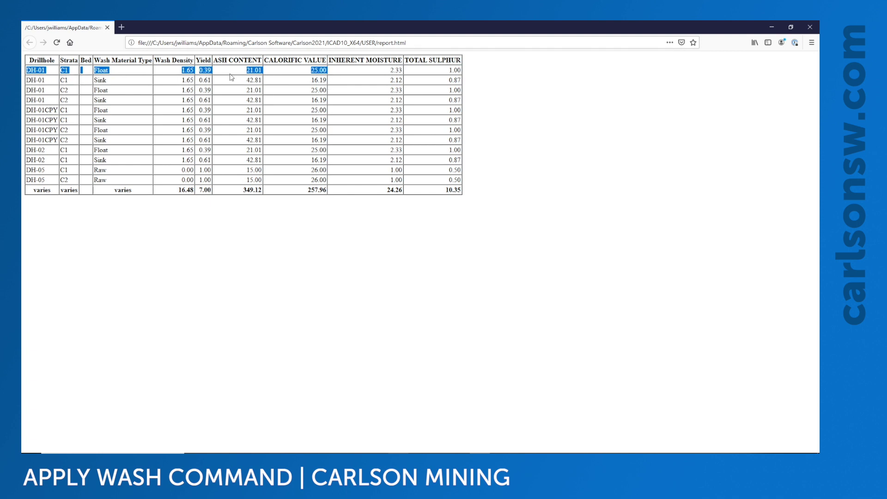
mouse_move(202, 80)
mouse_down()
mouse_move(217, 71)
mouse_move(246, 83)
mouse_move(182, 77)
mouse_move(232, 80)
mouse_move(209, 78)
mouse_up()
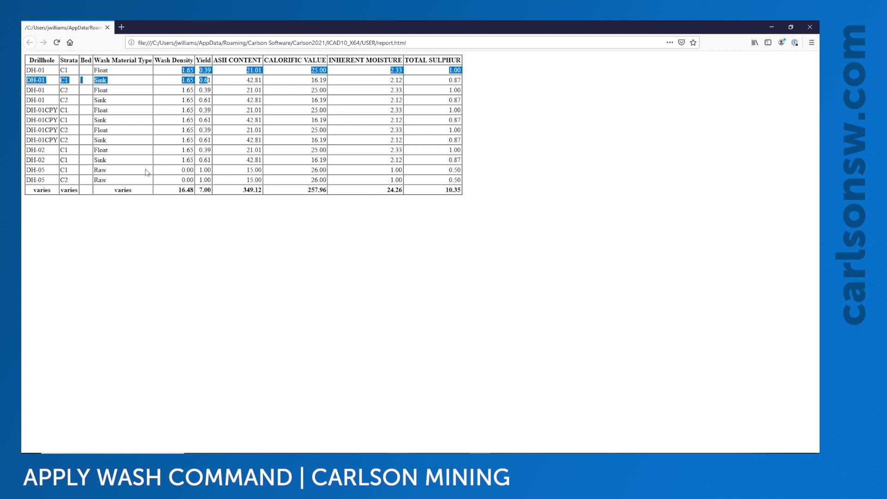
click(94, 162)
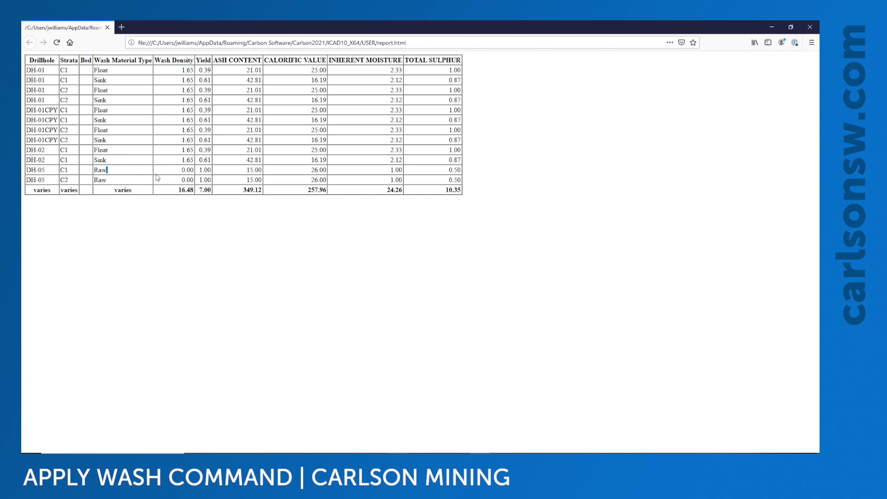
drag(89, 173, 463, 181)
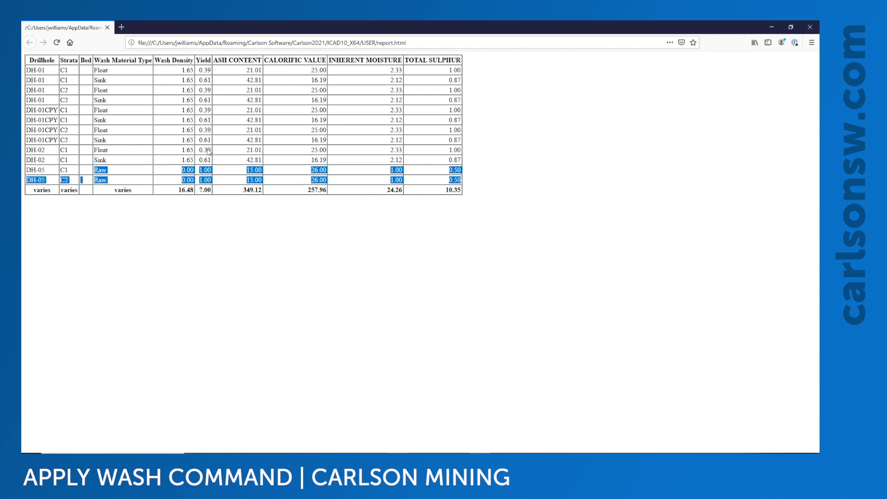
click(209, 171)
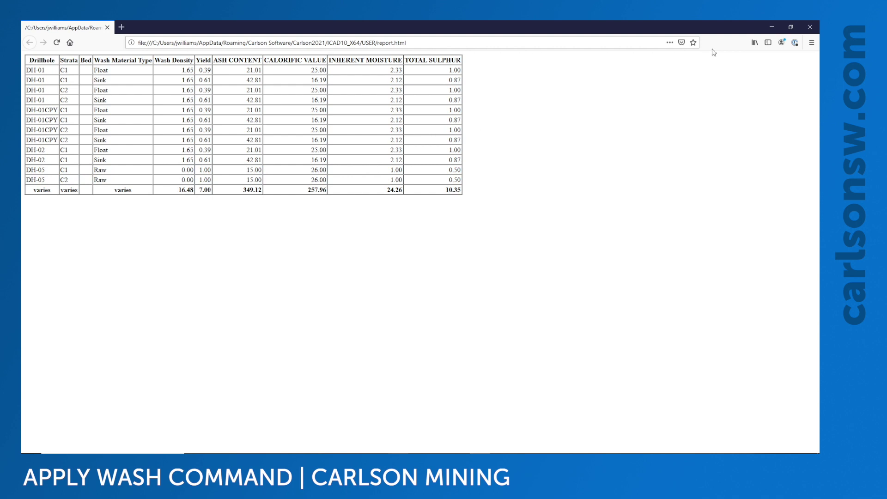
Close the browser report and Report Formatter Options, then open the Calculation Details report
click(809, 27)
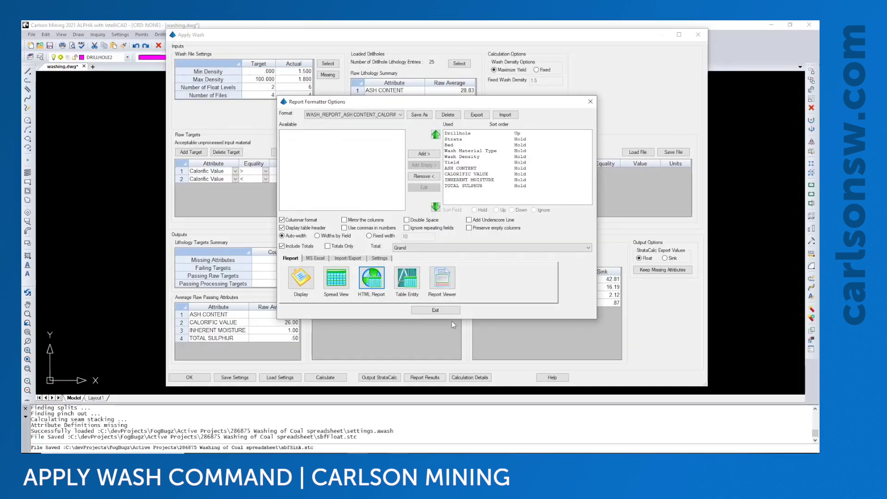
click(590, 101)
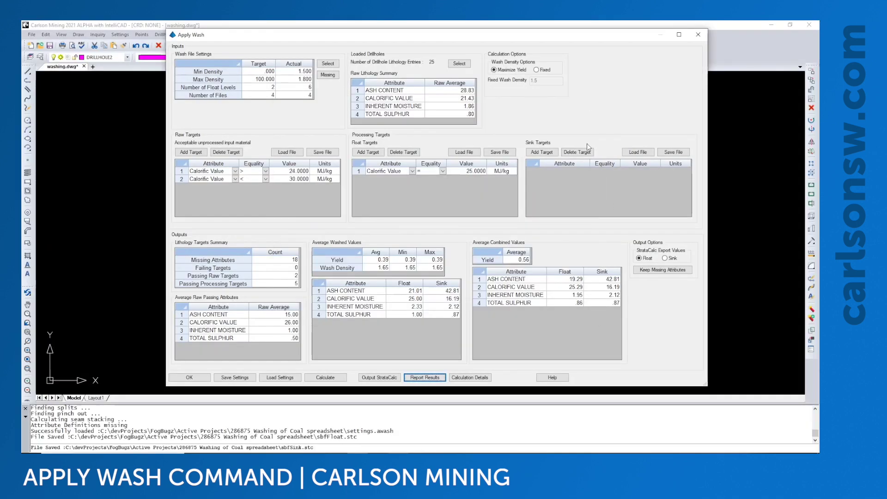
click(473, 379)
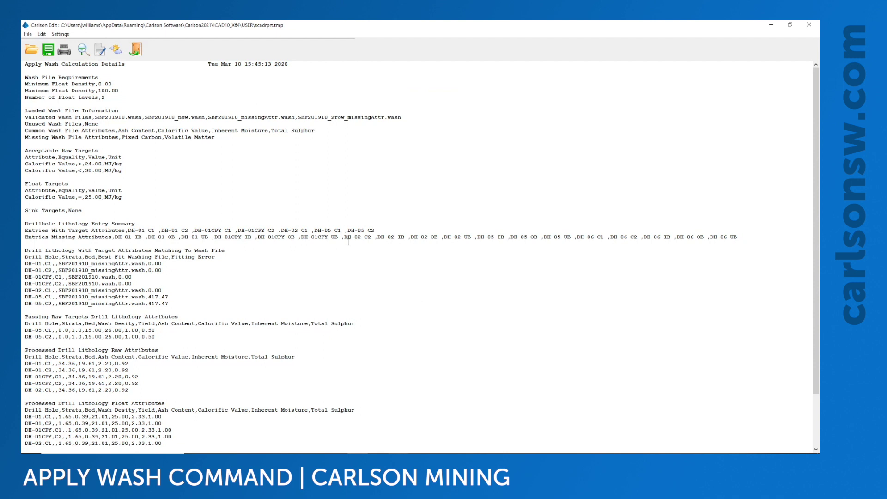
scroll(342, 236, down, 1)
scroll(303, 237, up, 1)
Review the missing and common wash file attributes, the Calorific Value > 24.00 target and drillhole matches
drag(214, 139, 112, 137)
drag(416, 25, 606, 77)
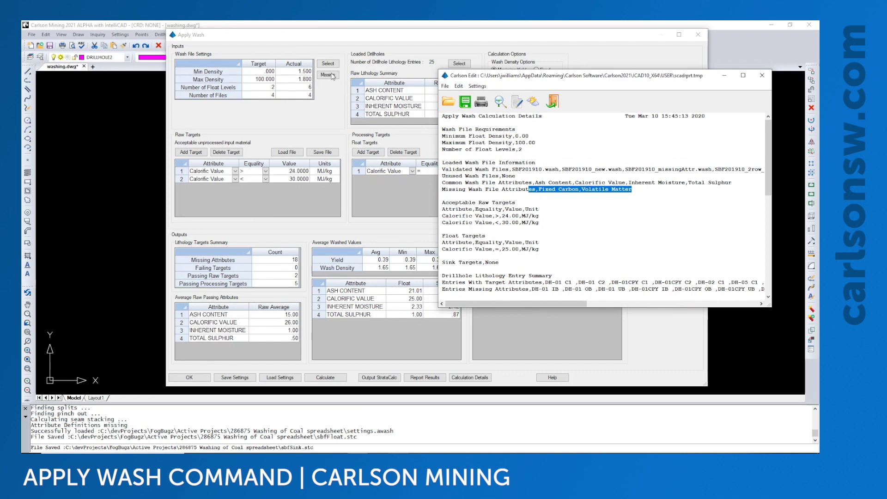
drag(528, 182, 753, 184)
drag(472, 216, 522, 217)
double_click(566, 76)
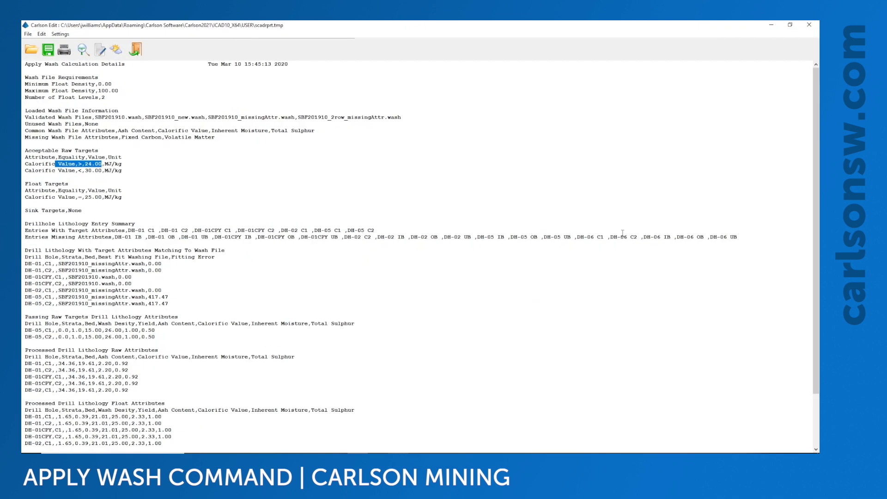
scroll(86, 156, down, 1)
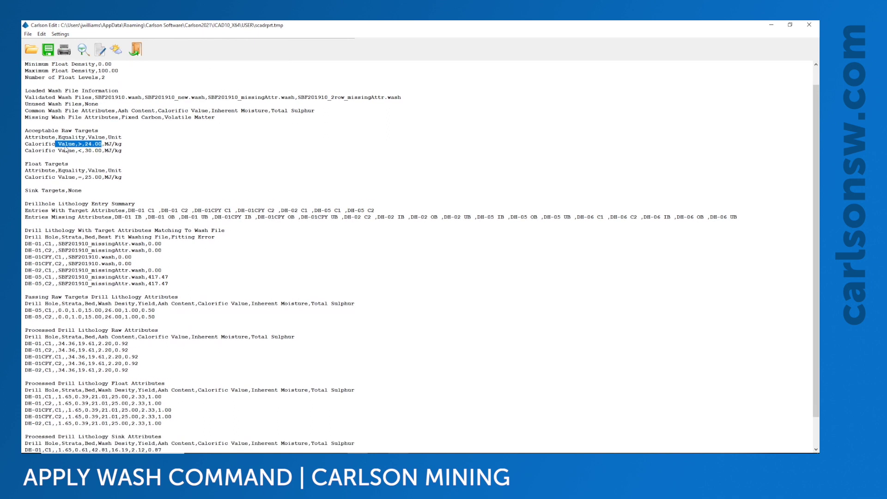
scroll(61, 165, down, 2)
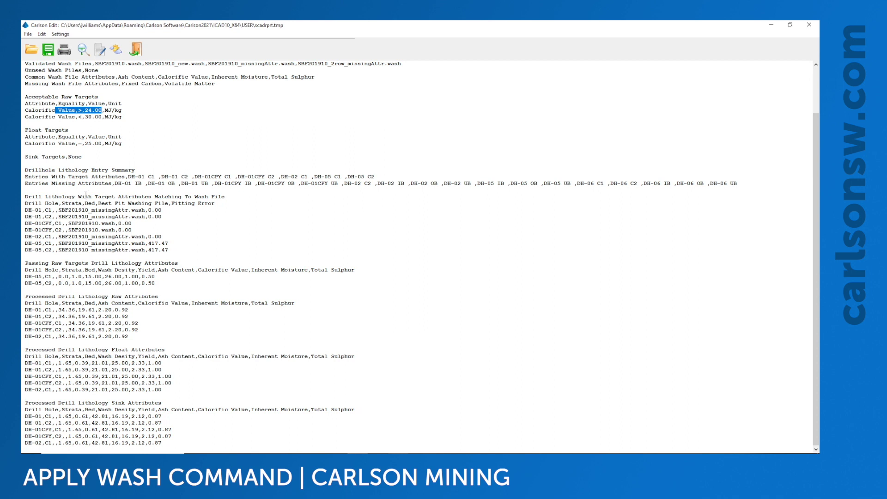
drag(76, 197, 186, 197)
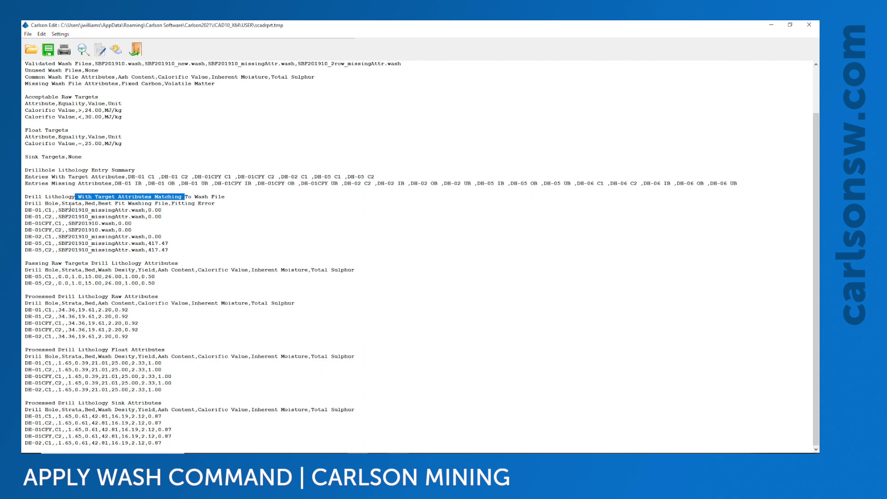
drag(43, 203, 167, 243)
Read the matched drillhole rows and Processed Drill Lithology Raw Attributes, then close the report
drag(225, 25, 554, 67)
scroll(568, 182, down, 2)
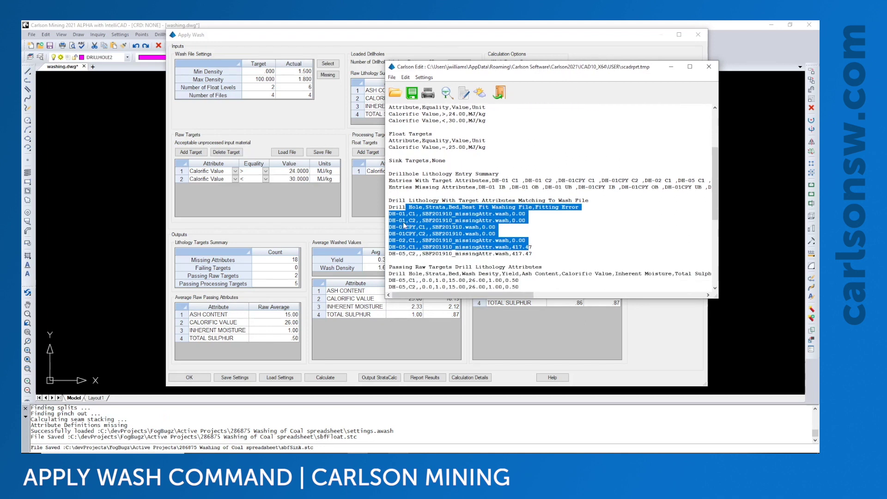
click(400, 216)
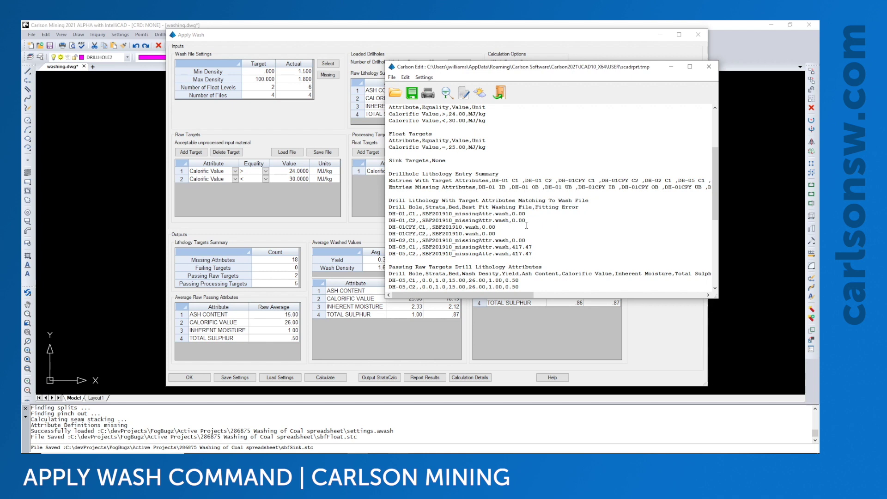
drag(417, 227, 551, 253)
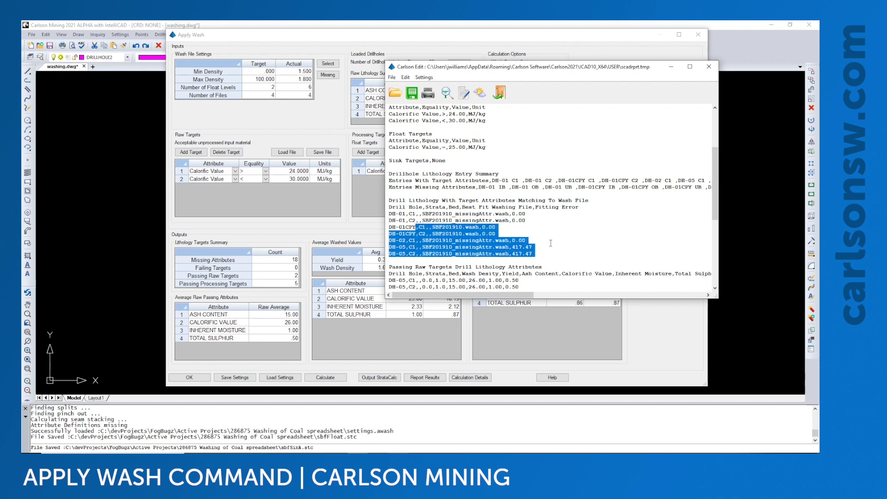
scroll(535, 239, down, 2)
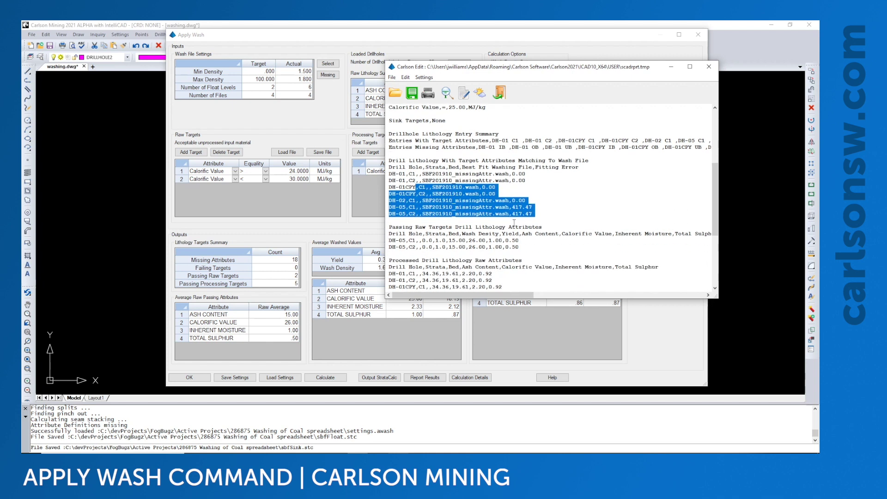
scroll(514, 223, down, 2)
drag(436, 193, 525, 208)
drag(452, 195, 473, 190)
scroll(473, 190, down, 3)
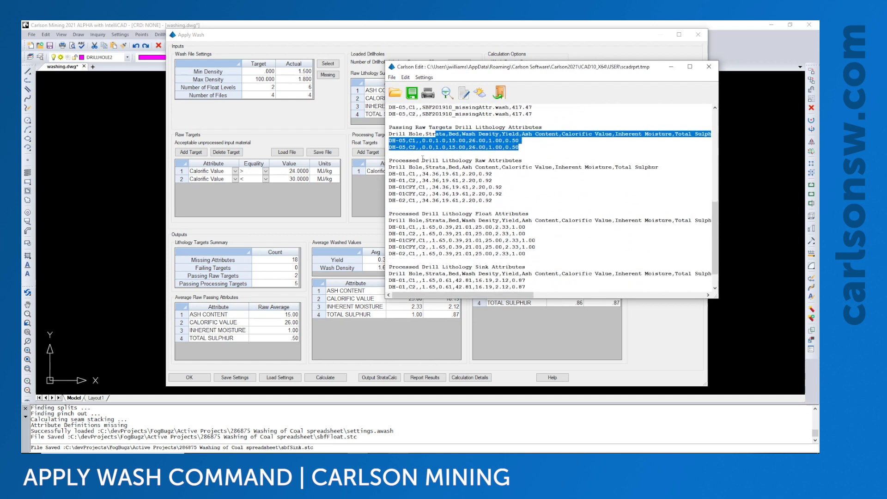
drag(419, 161, 503, 195)
scroll(469, 161, down, 1)
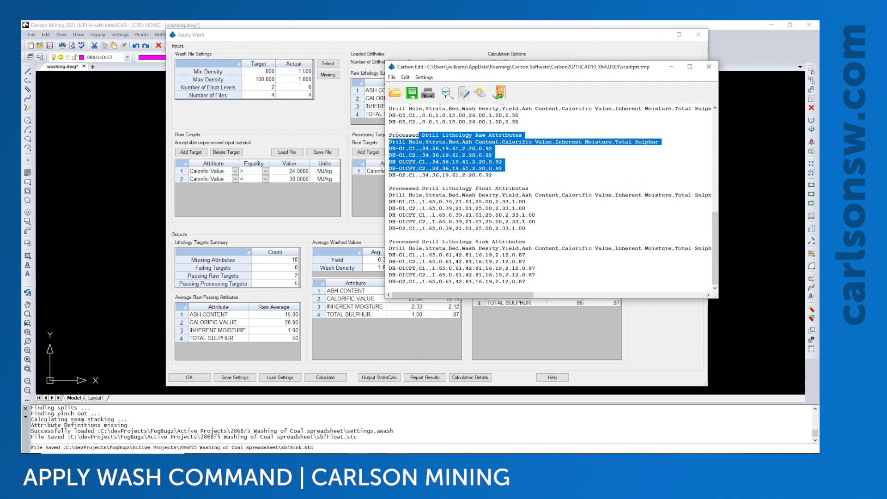
drag(397, 135, 535, 134)
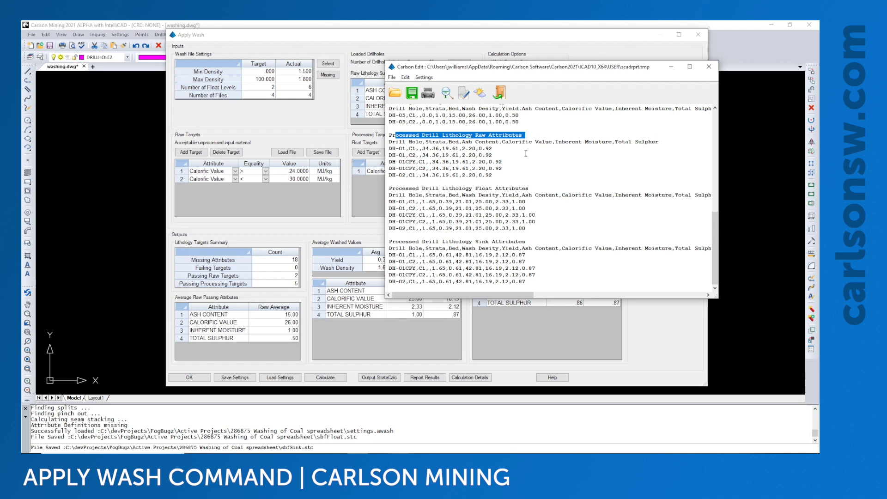
click(463, 189)
scroll(516, 245, up, 10)
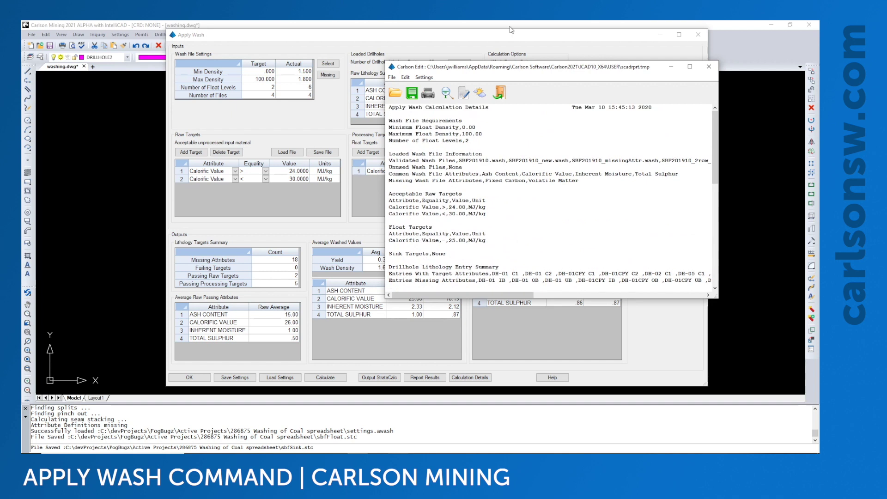
click(708, 66)
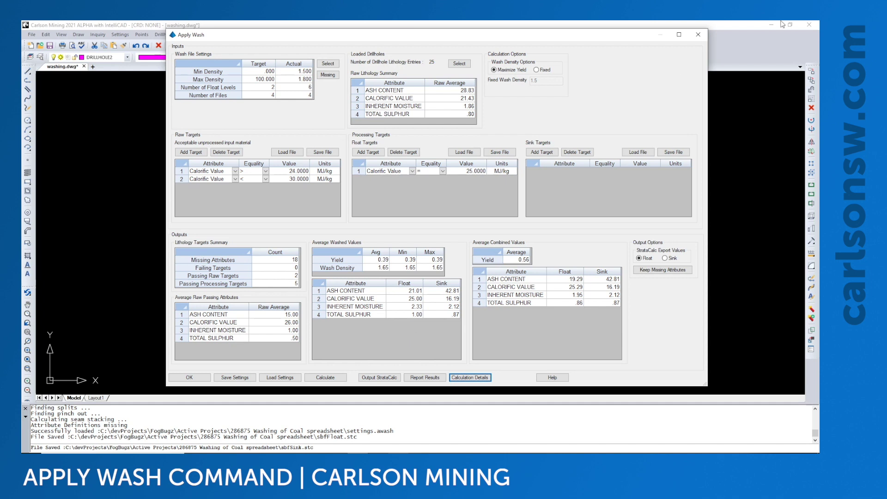
Save the Apply Wash settings under the file name new.awash
click(234, 378)
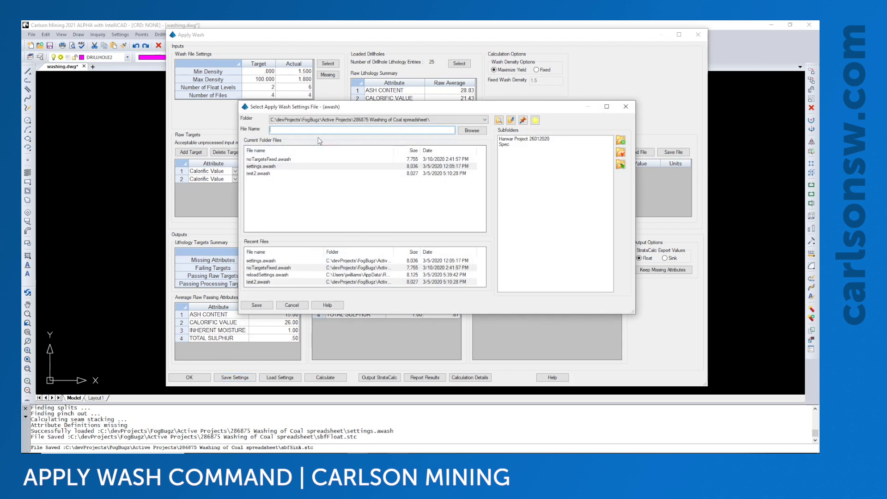
text(new)
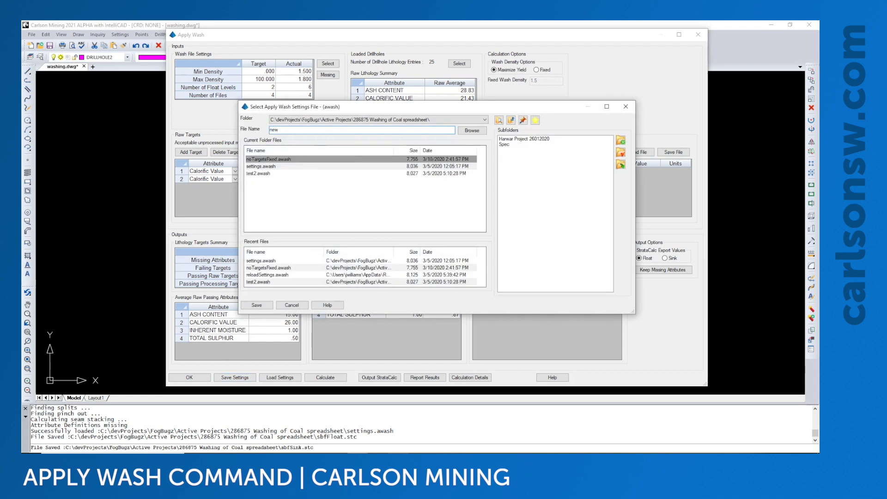
drag(395, 107, 536, 90)
drag(449, 92, 506, 109)
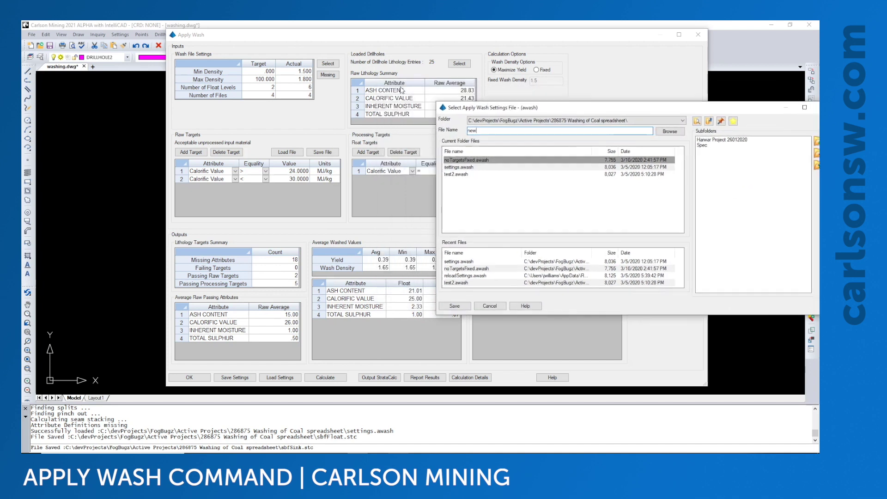
drag(605, 107, 503, 73)
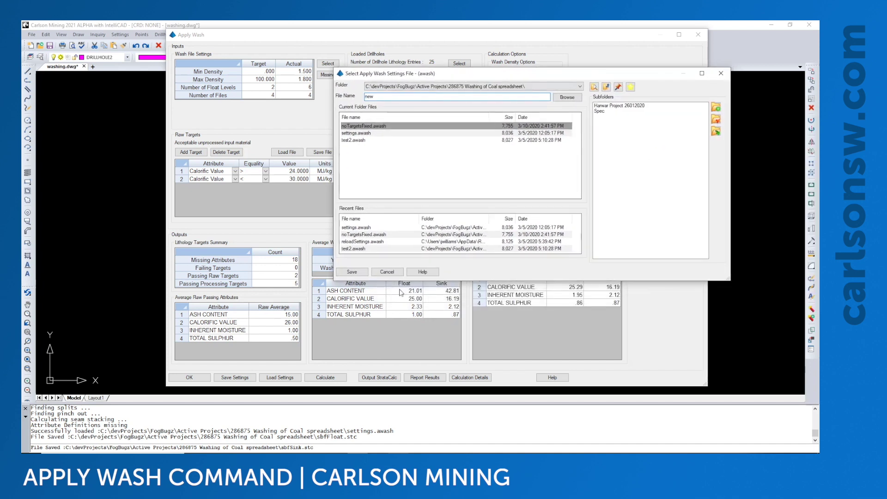
click(352, 272)
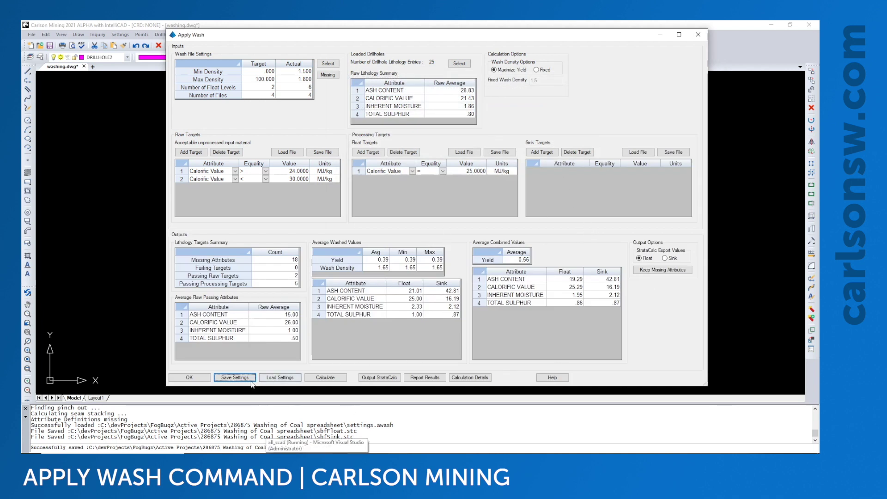
Reload noTargetsFixed.awash, keeping targets empty and the wash density fixed at 1.55
click(279, 378)
double_click(285, 164)
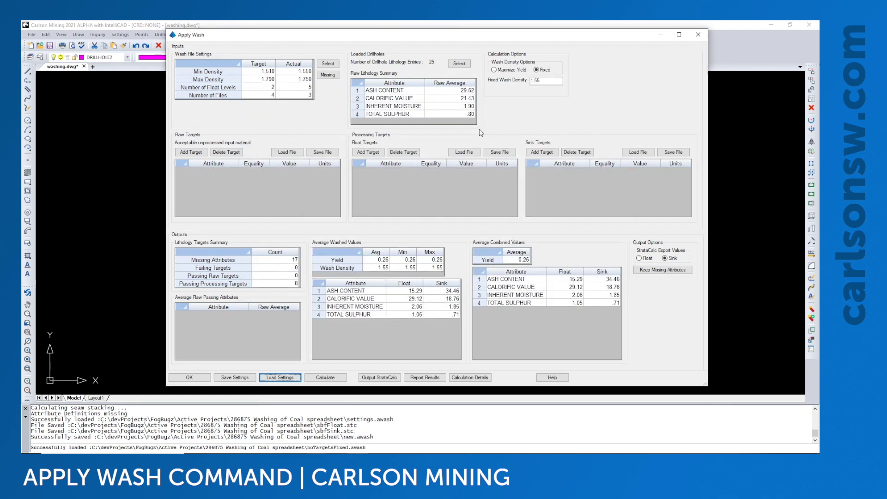
click(494, 70)
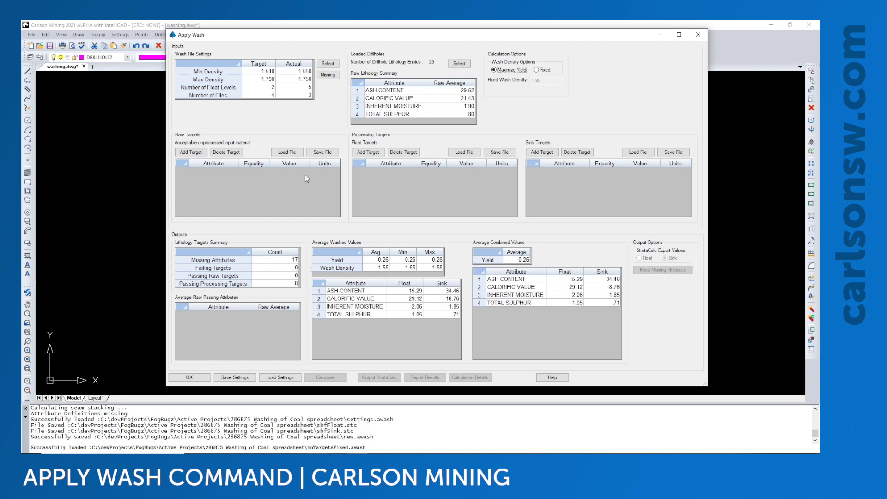
click(535, 69)
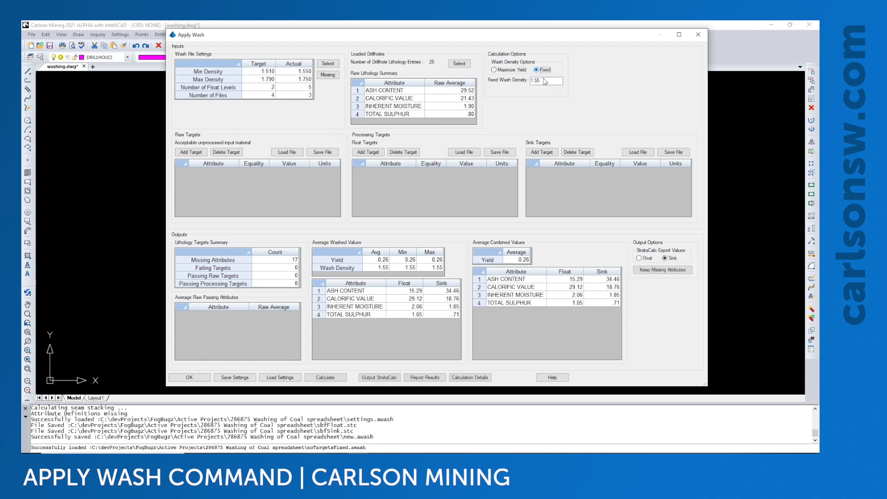
key(Tab)
Close Apply Wash and load the sbfFloat.stc file into the data sheet via SHINT
click(705, 37)
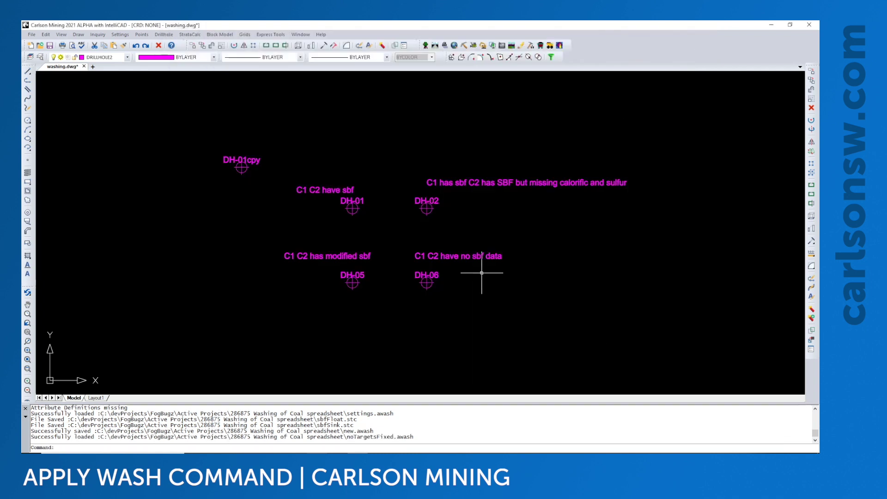
text(shin)
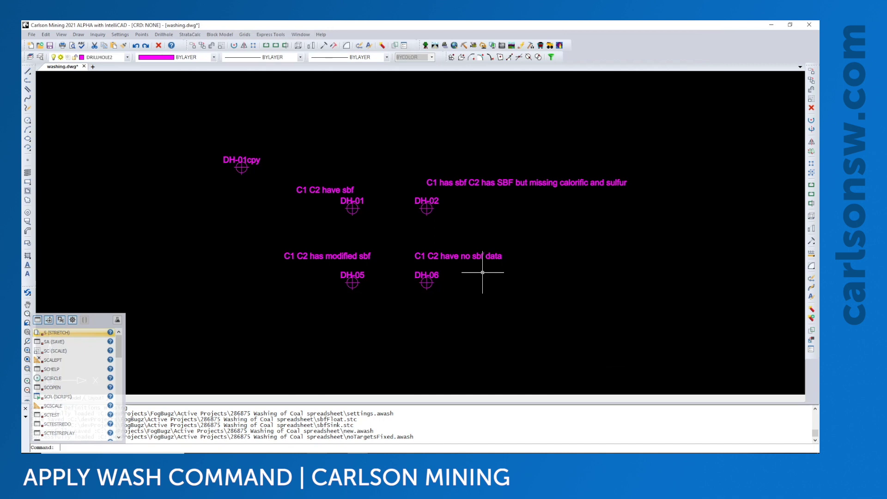
text(t)
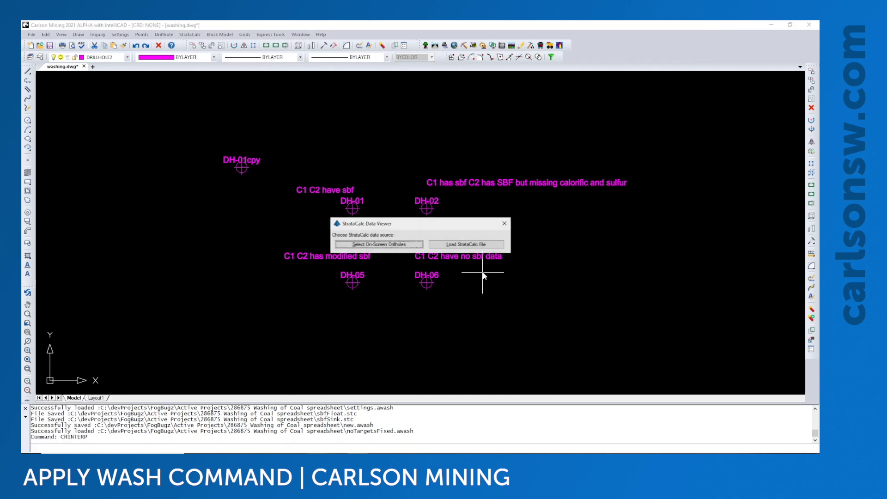
click(466, 244)
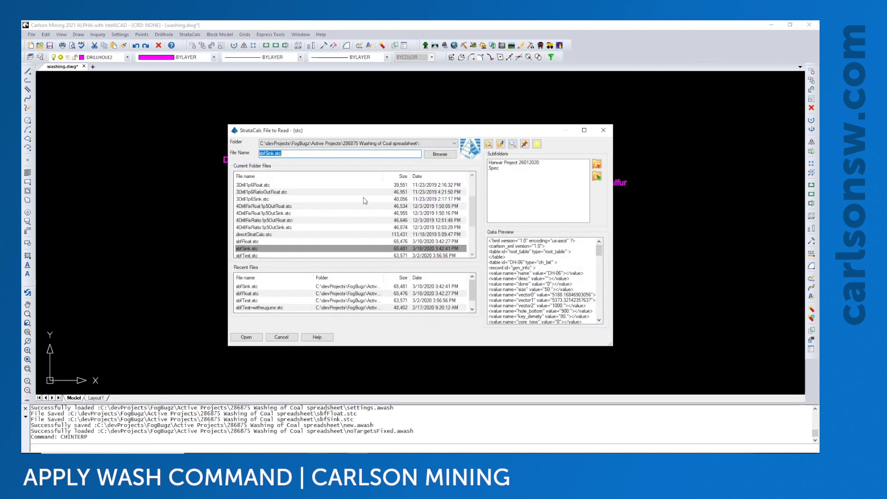
click(261, 244)
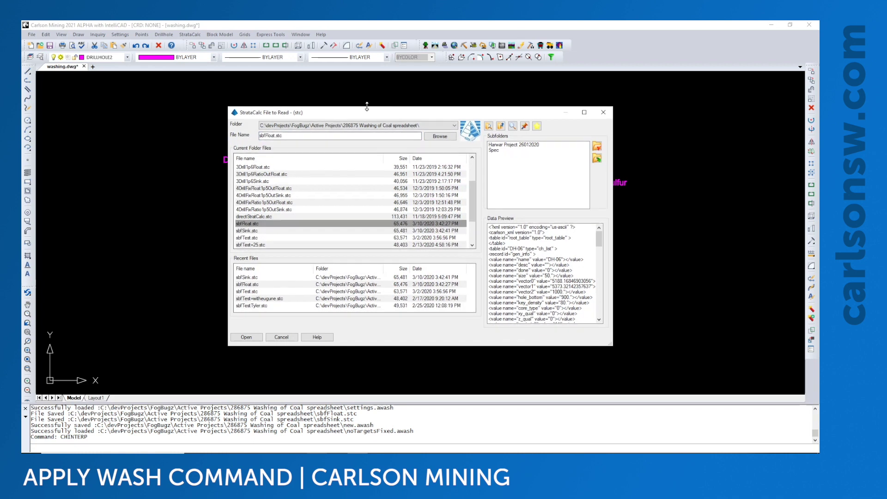
click(253, 220)
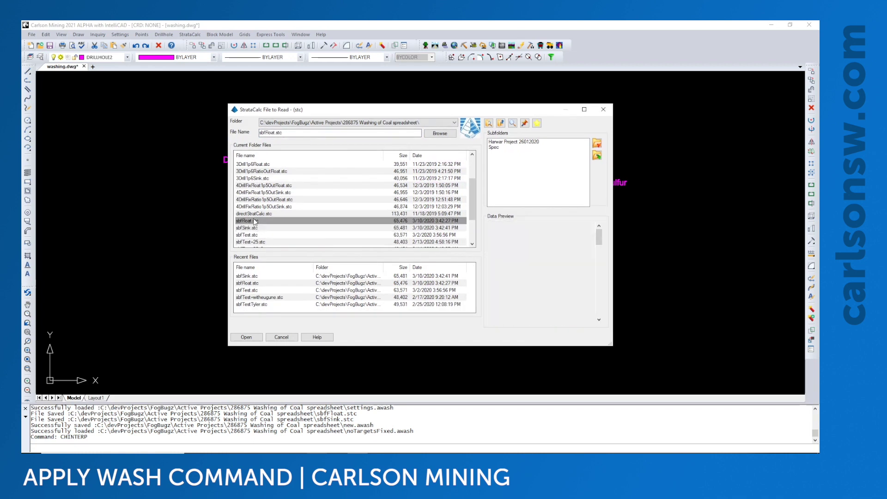
double_click(453, 222)
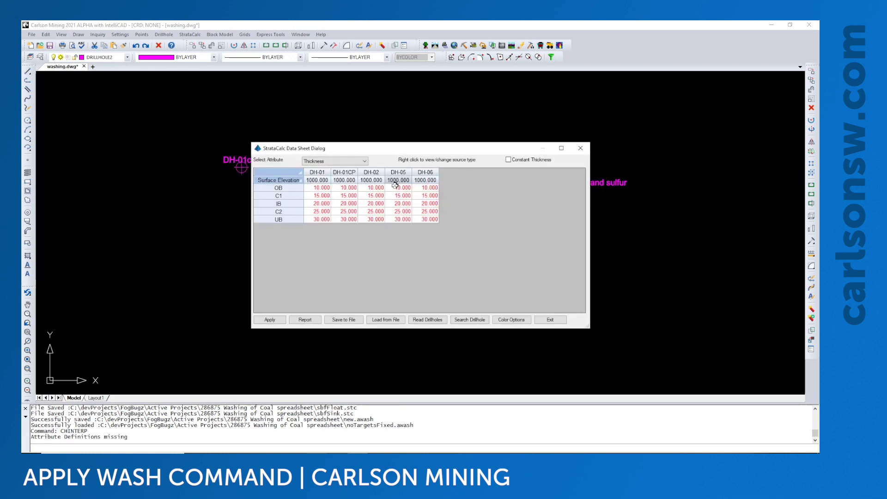
View the wash density, yield, total sulphur and BTU values in turn
click(351, 161)
click(347, 196)
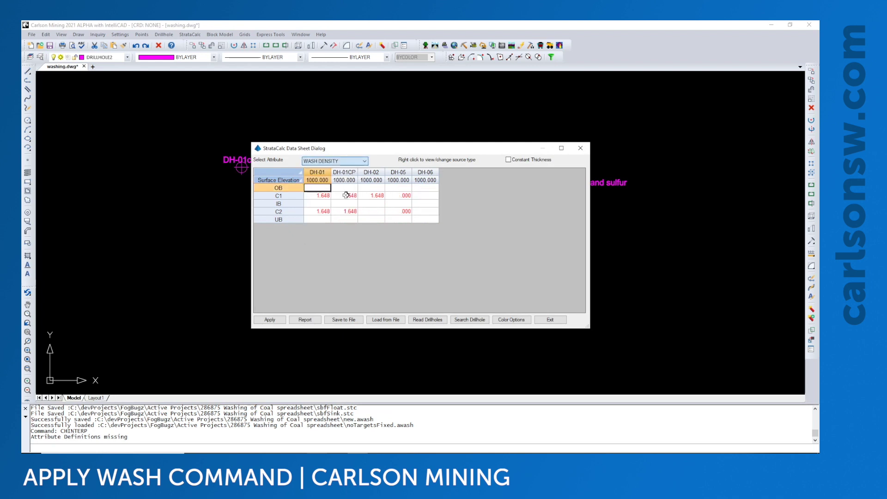
click(341, 162)
click(335, 175)
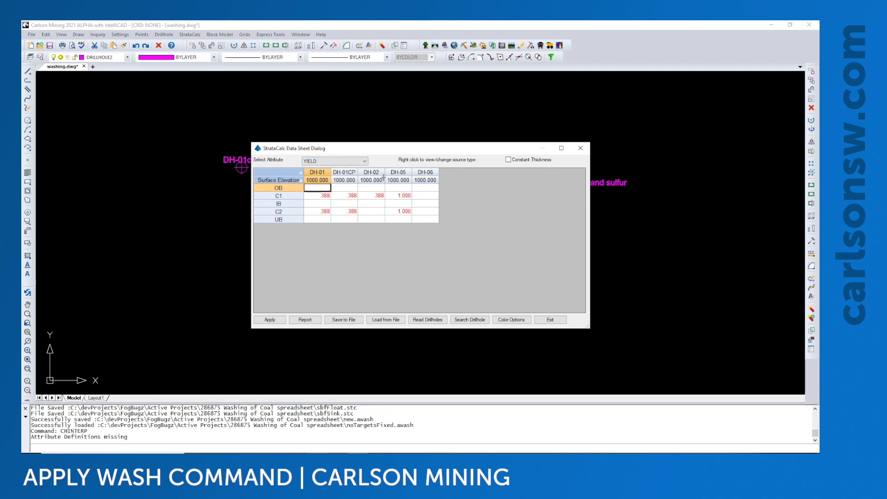
click(341, 161)
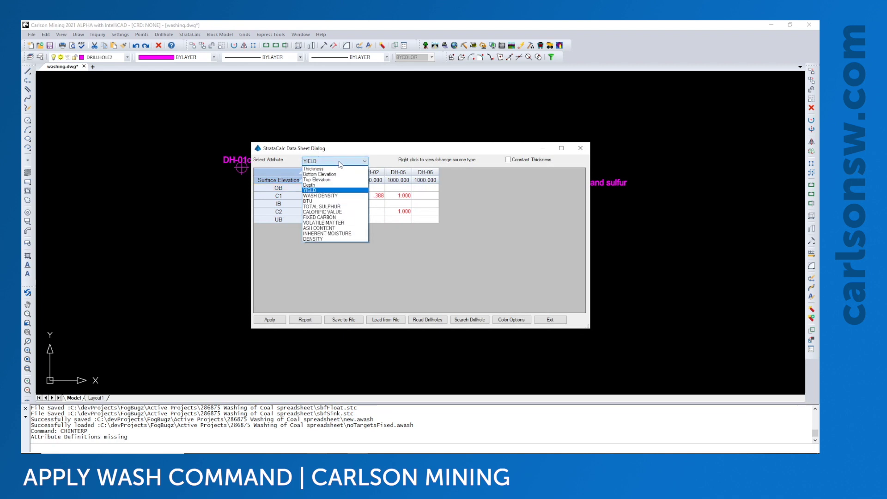
click(334, 208)
click(351, 160)
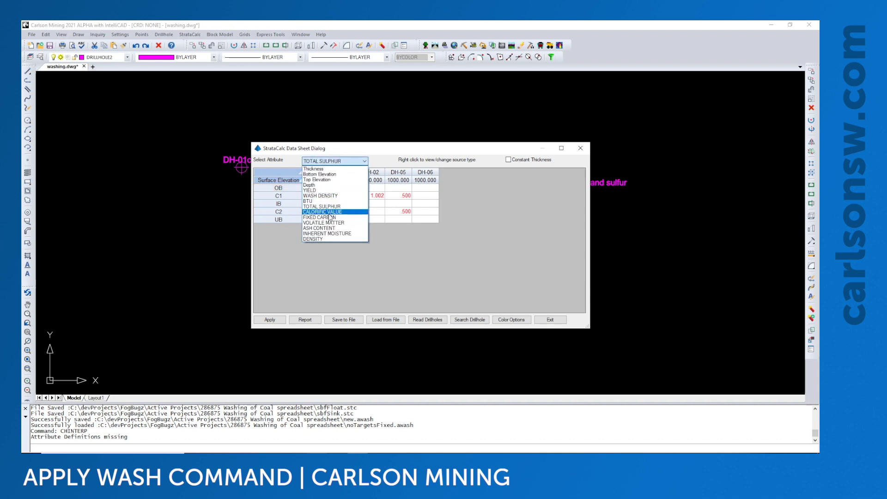
click(324, 201)
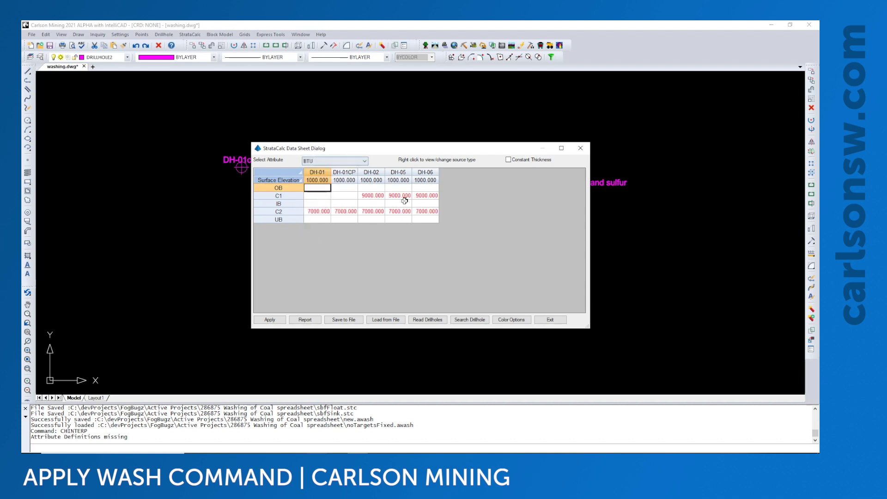
Move the data sheet aside to reveal the drillholes and view density and ash values
drag(387, 150, 525, 109)
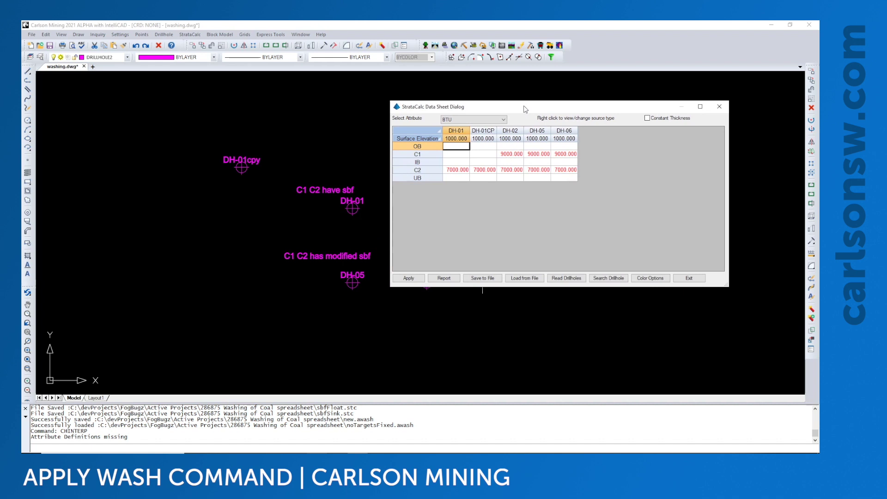
click(481, 119)
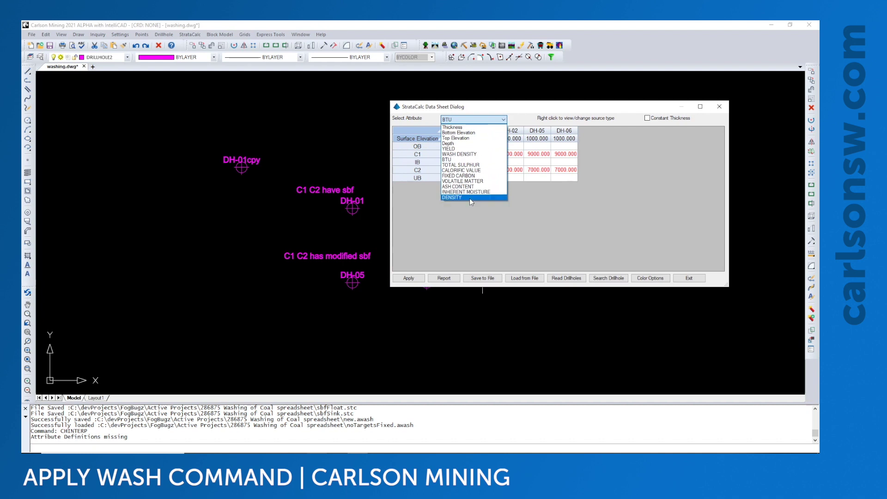
click(469, 198)
click(468, 120)
click(468, 120)
click(467, 120)
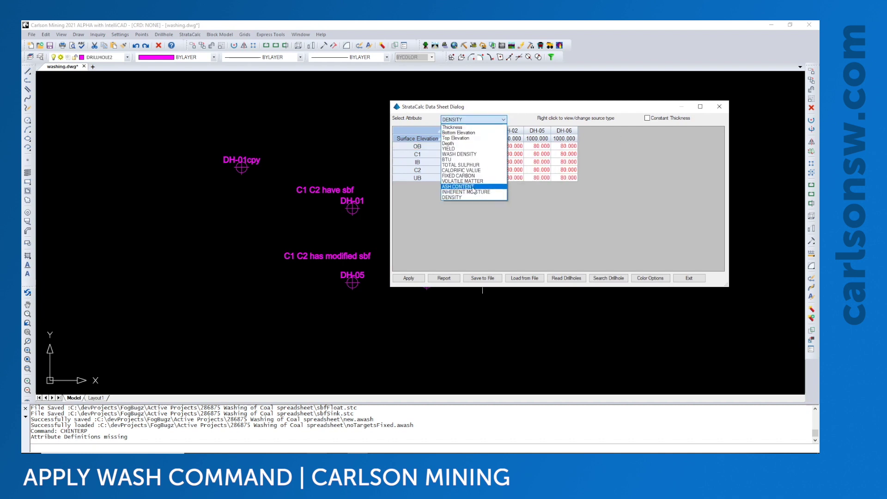
click(474, 187)
click(719, 106)
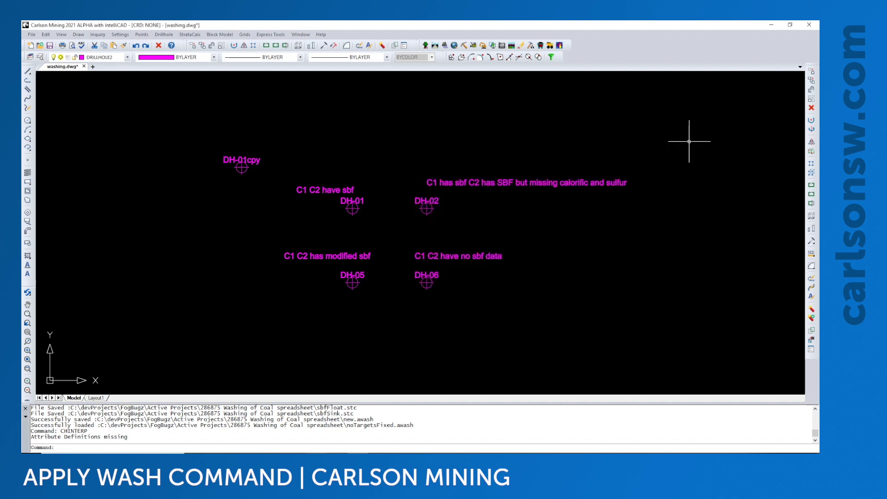
text(chinterp)
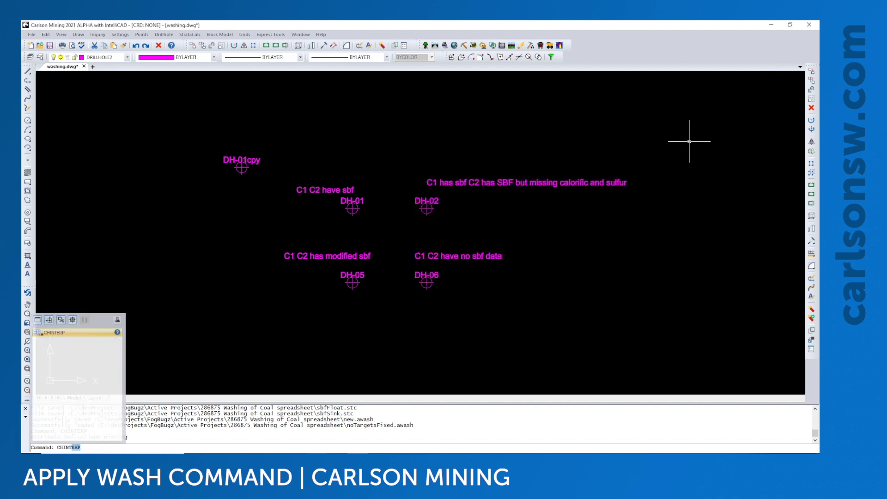
key(Return)
click(392, 244)
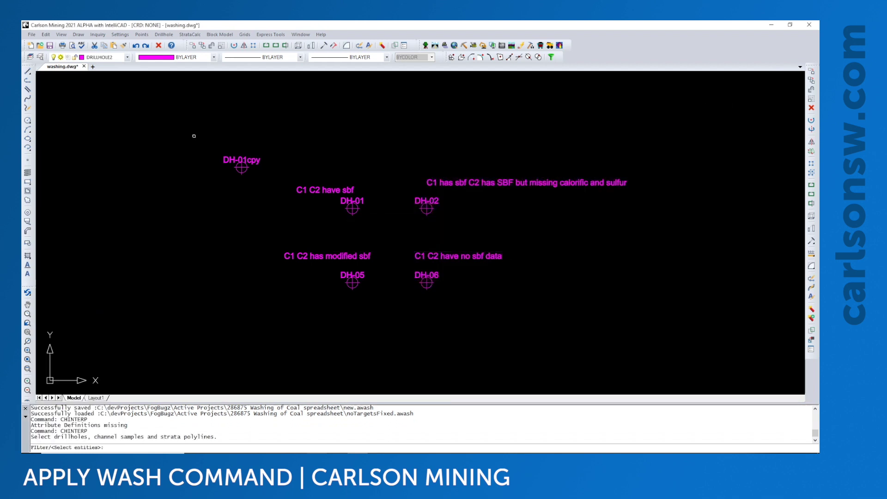
click(194, 136)
click(510, 322)
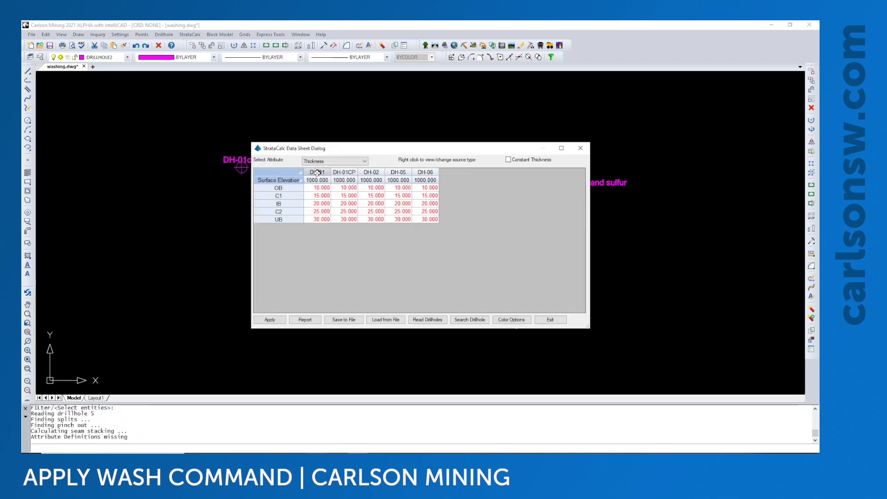
click(322, 164)
click(323, 190)
click(347, 162)
click(335, 227)
click(580, 148)
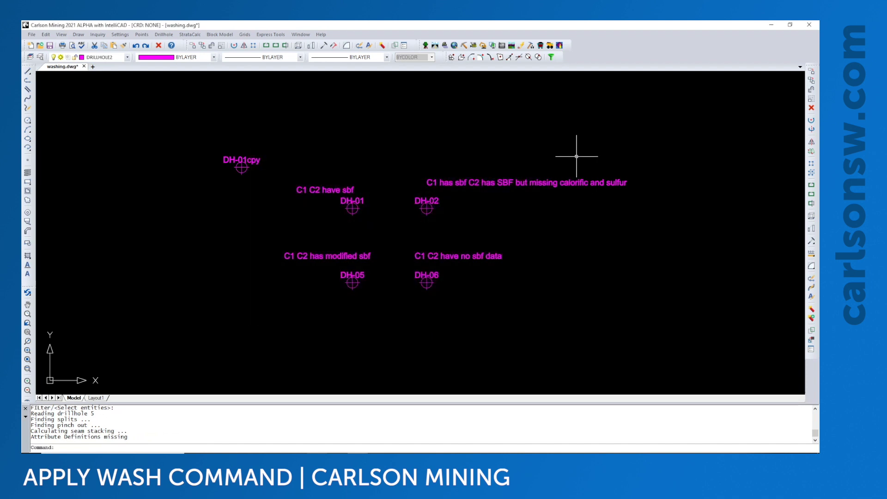
text(chinterp)
key(Return)
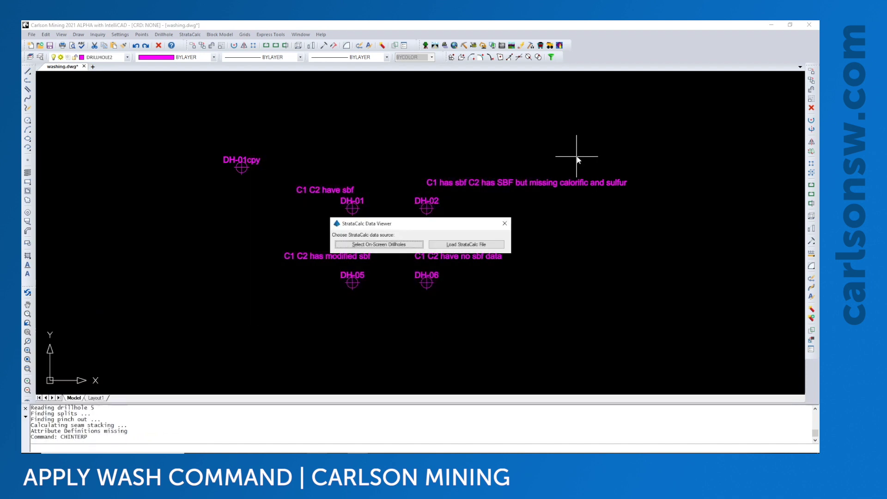
click(477, 239)
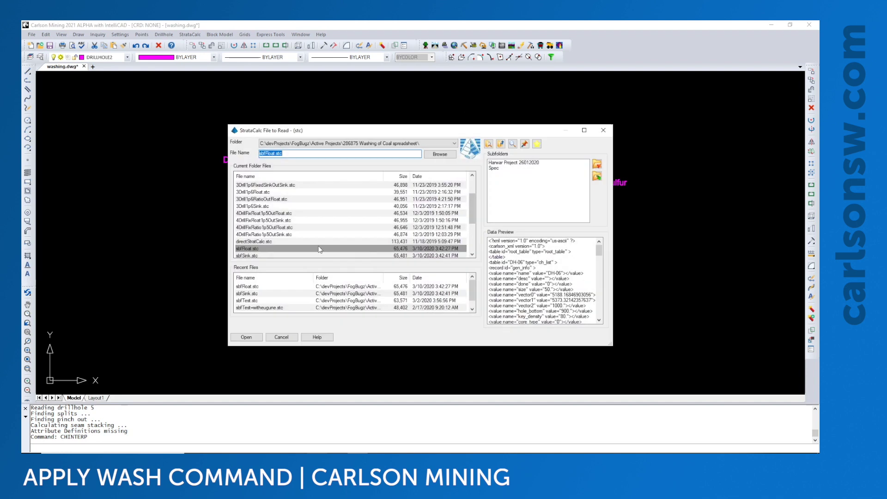
scroll(285, 250, down, 1)
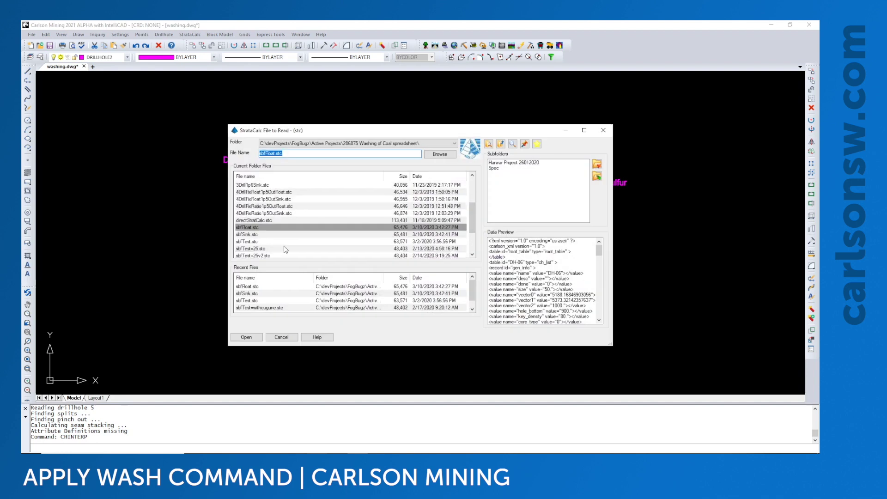
double_click(258, 236)
click(335, 161)
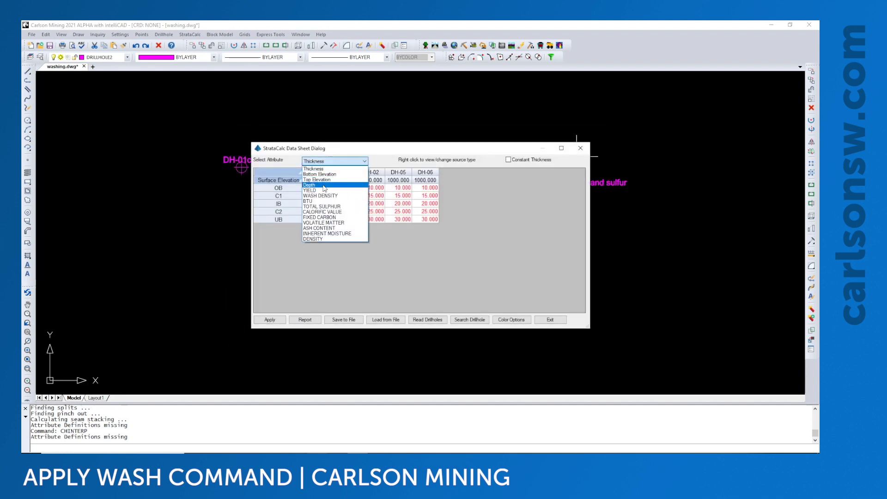
click(319, 191)
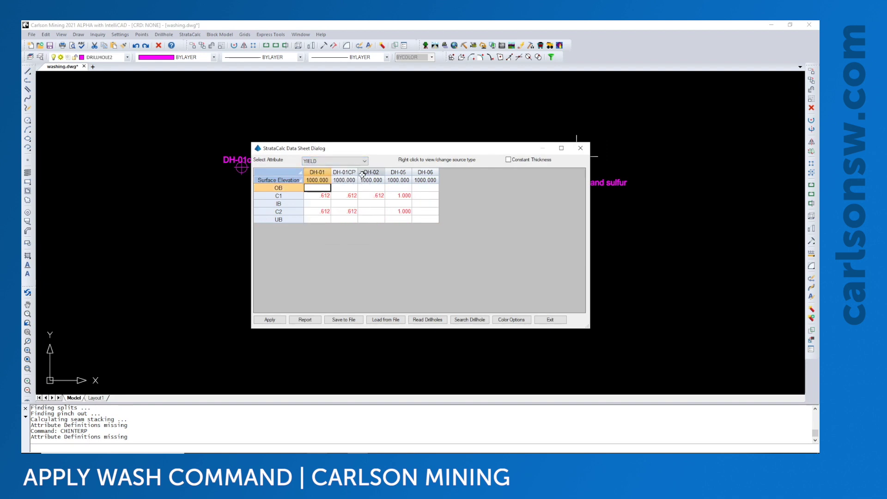
Close the data sheet and rerun APPLYWASH on the five window-selected drillholes
click(581, 147)
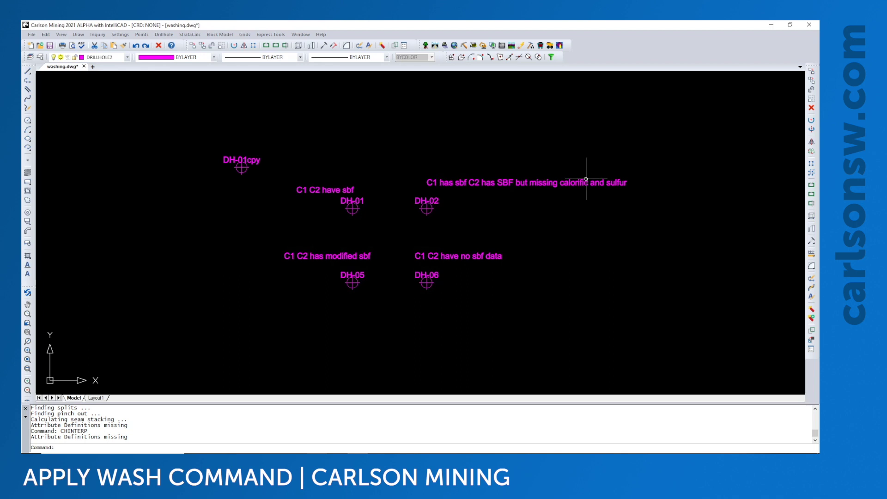
text(applywash)
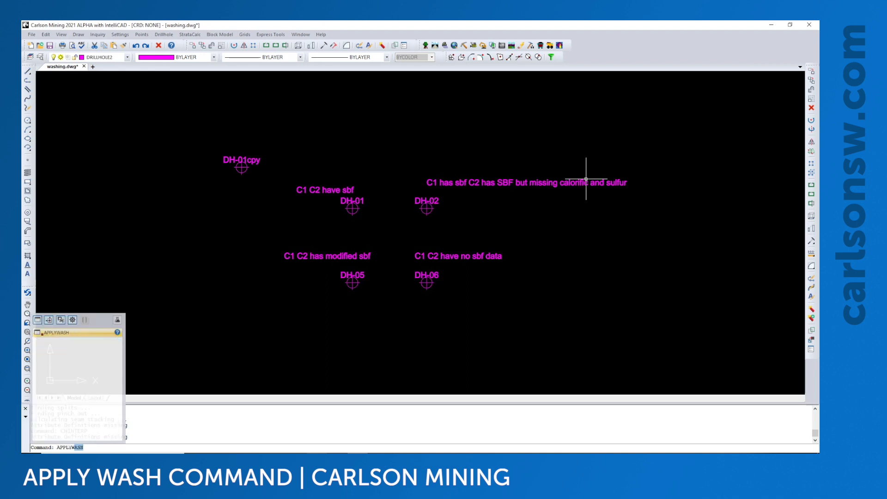
key(Return)
click(355, 245)
click(209, 133)
click(586, 332)
key(Return)
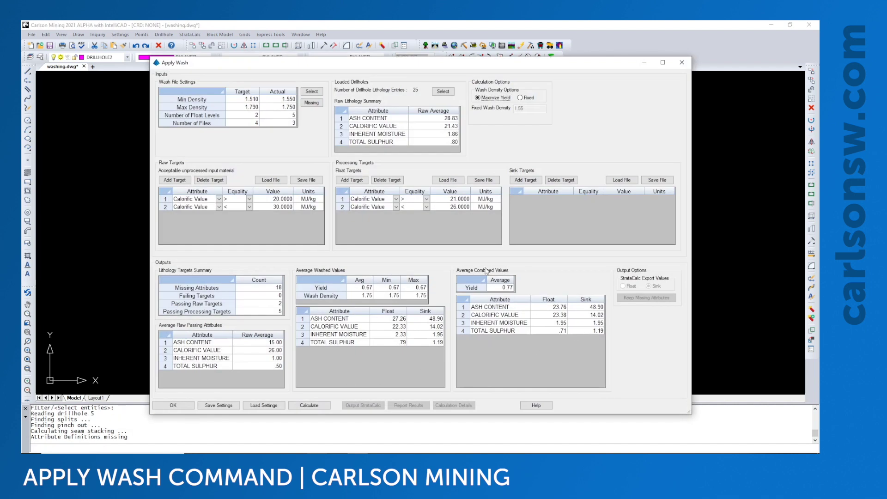